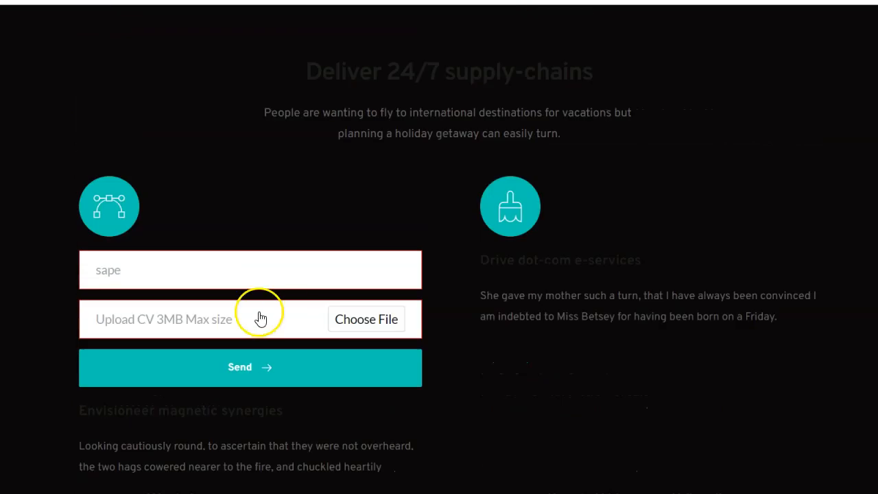
pyautogui.doubleClick(104, 269)
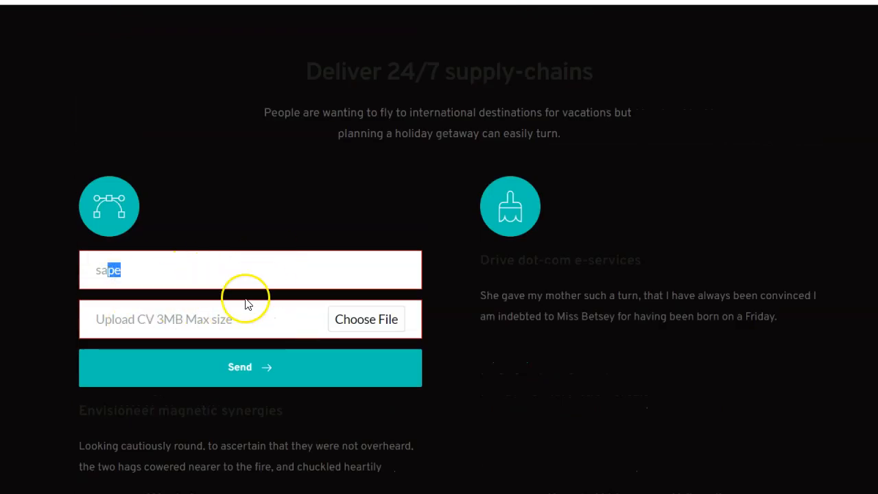
pyautogui.click(207, 229)
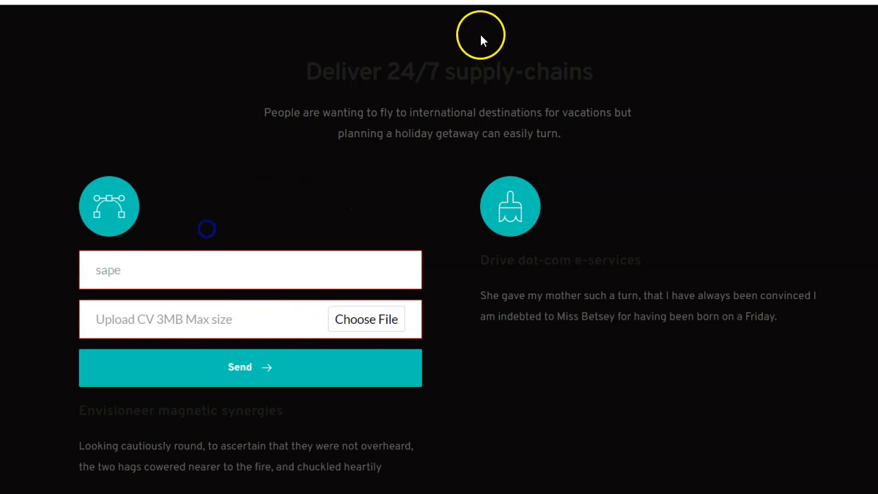
# Open the WebBuilder from the Creative21 website, create a new project and open it for editing.
pyautogui.click(542, 1)
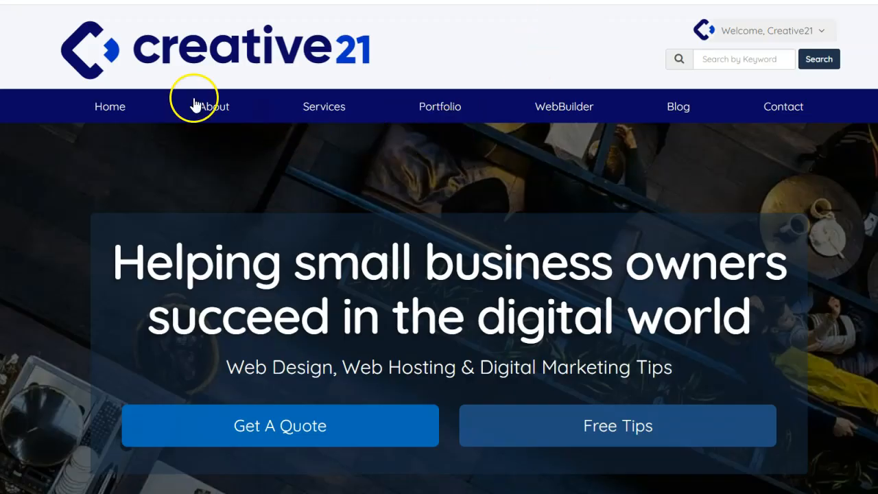
pyautogui.click(568, 111)
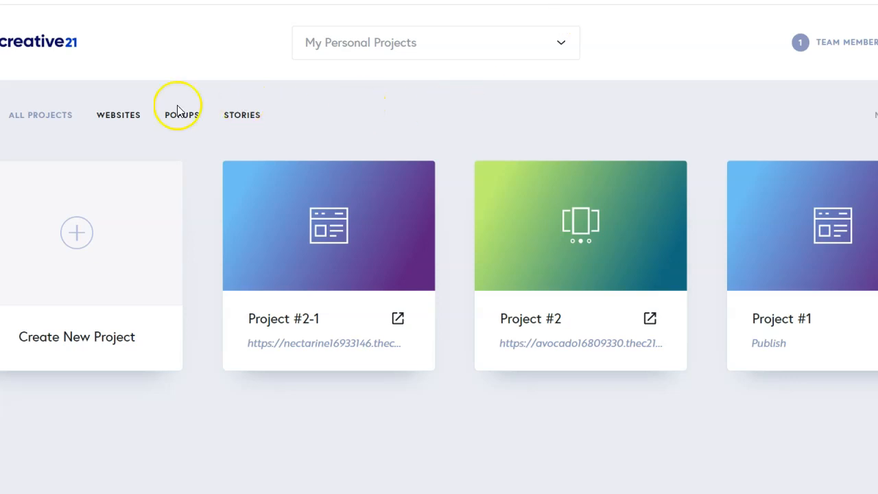
pyautogui.click(94, 245)
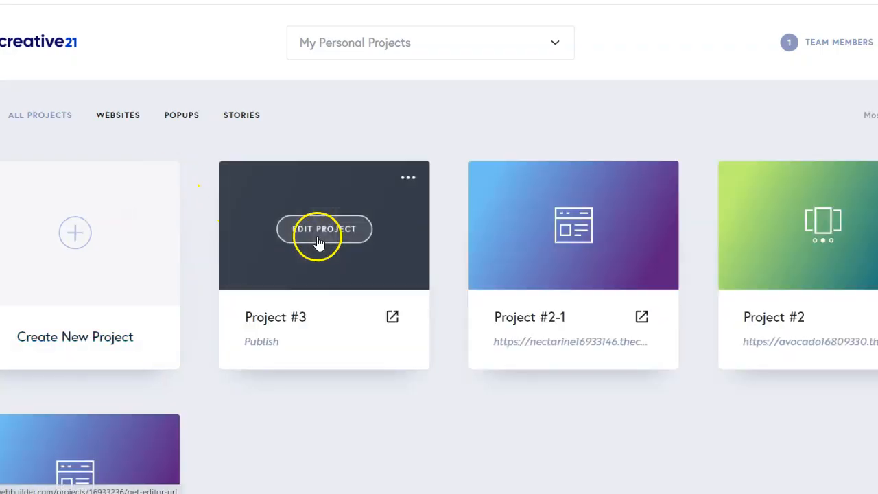
pyautogui.click(327, 229)
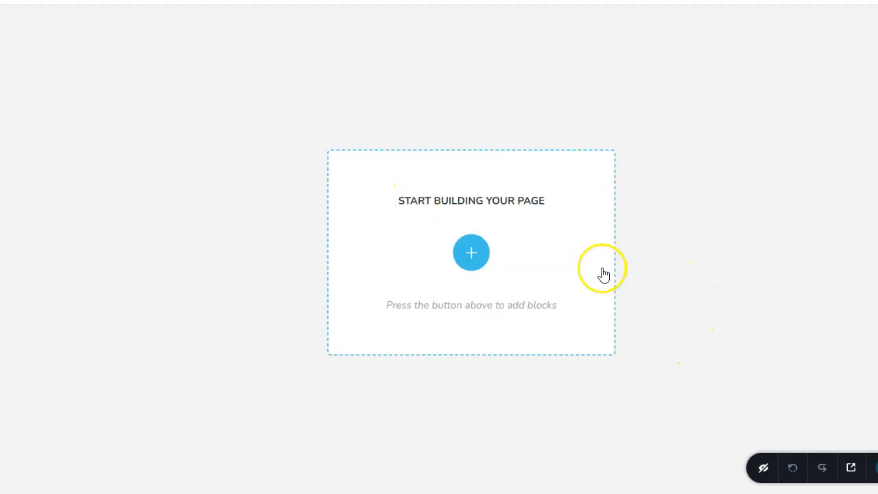
# Import the Contact page of the Manicure layout into the empty project page.
pyautogui.click(472, 254)
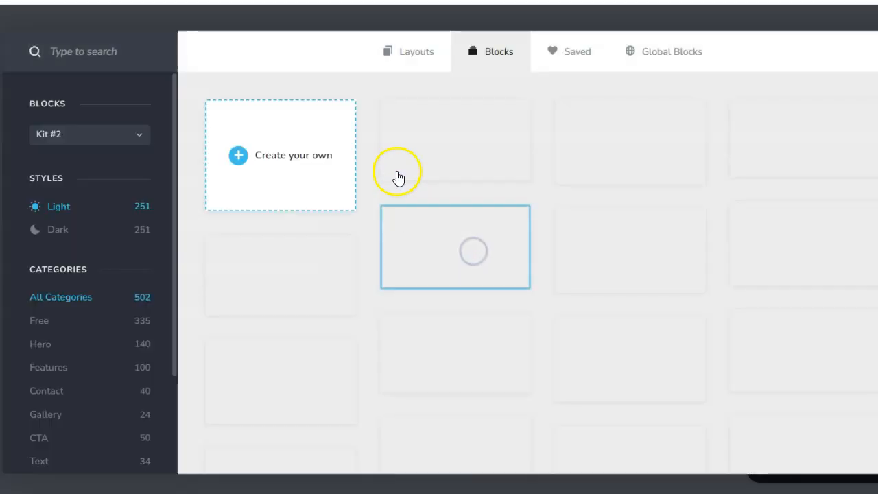
pyautogui.click(410, 60)
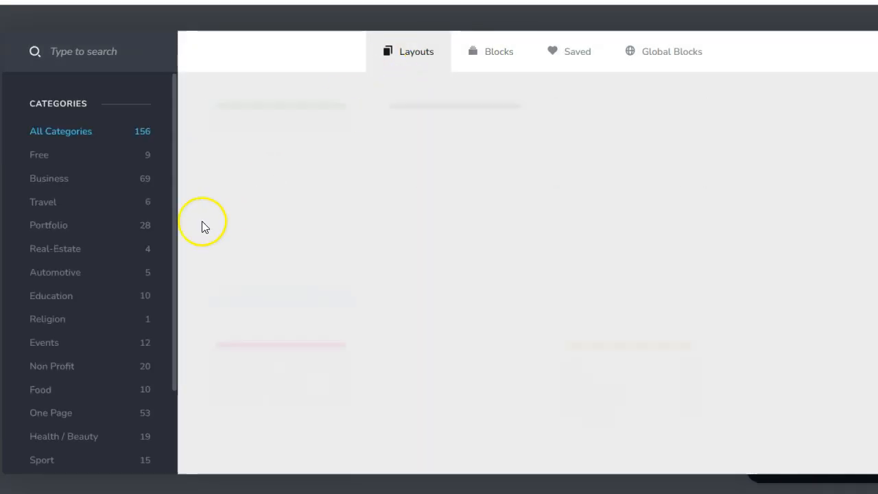
pyautogui.scroll(-3, 98, 369)
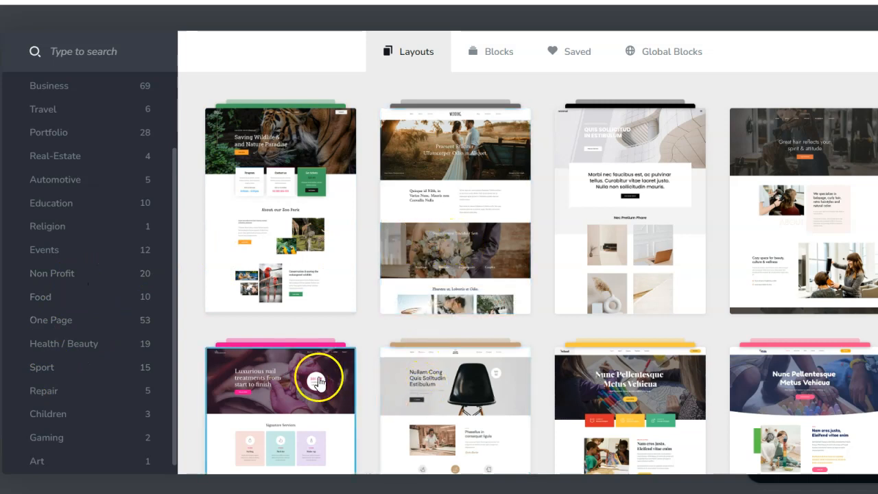
pyautogui.click(267, 386)
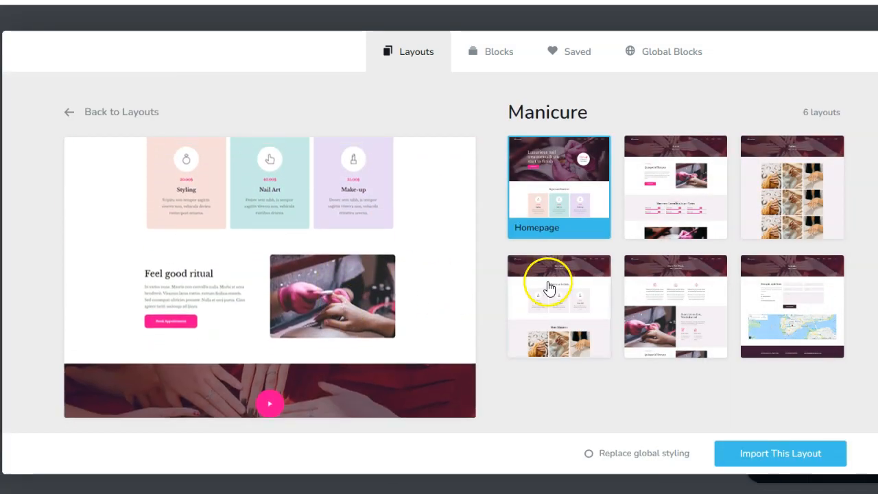
pyautogui.click(795, 331)
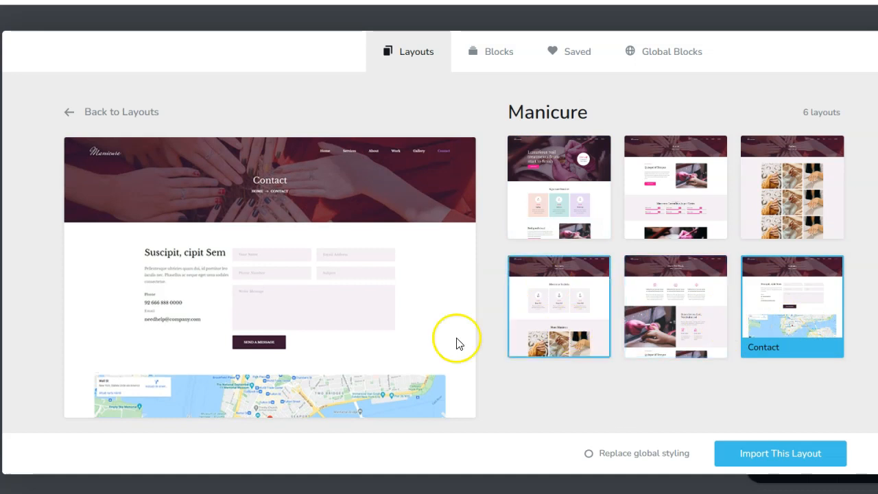
pyautogui.click(767, 455)
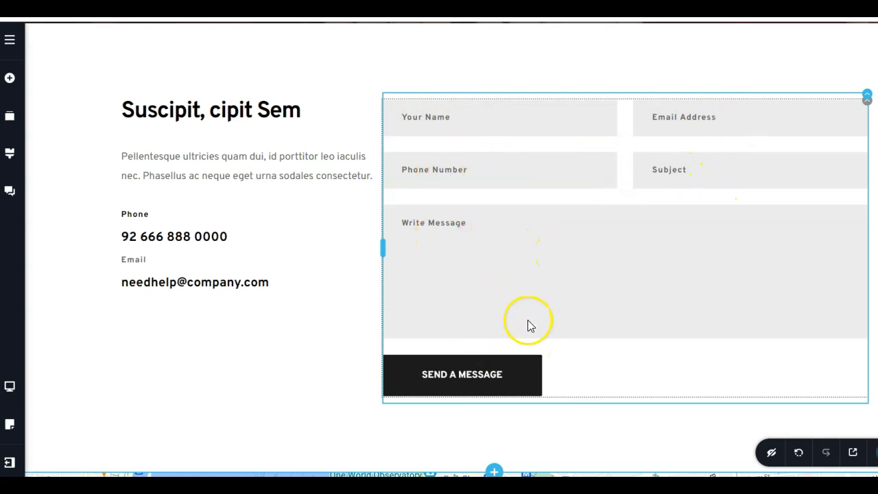
pyautogui.click(720, 133)
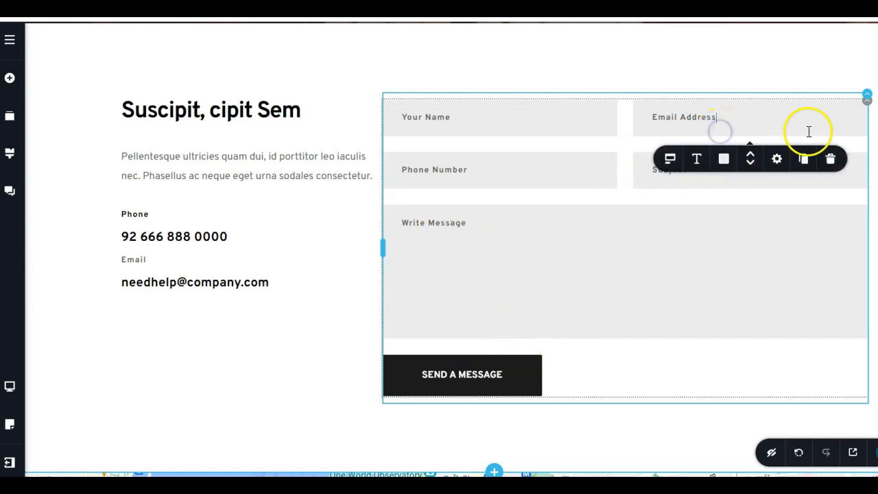
pyautogui.click(867, 102)
pyautogui.click(752, 141)
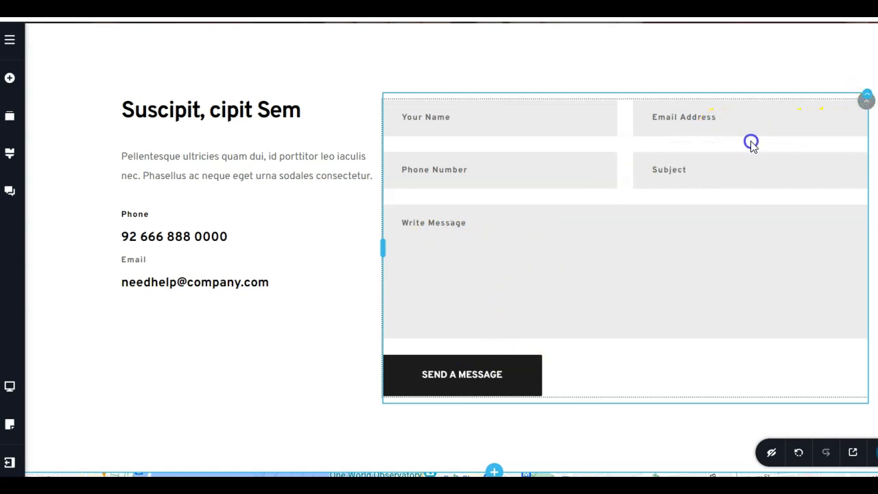
pyautogui.click(511, 171)
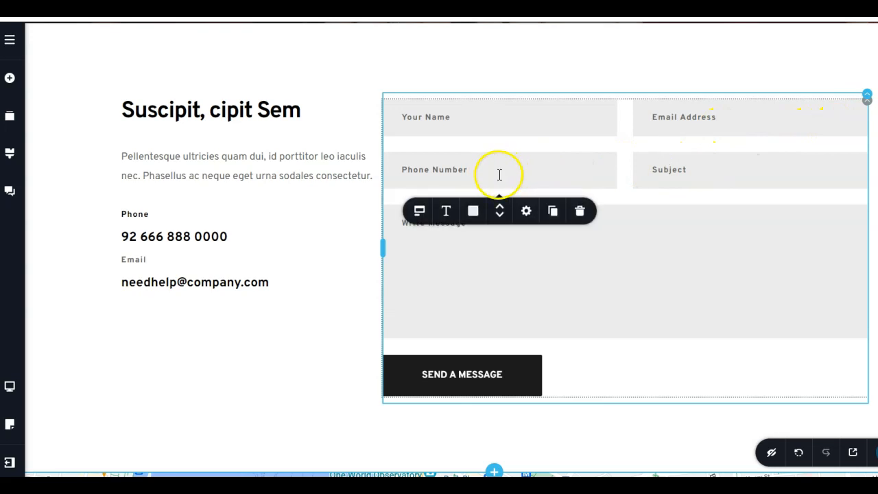
pyautogui.click(644, 273)
# Duplicate the Write Message field in the contact form.
pyautogui.click(453, 235)
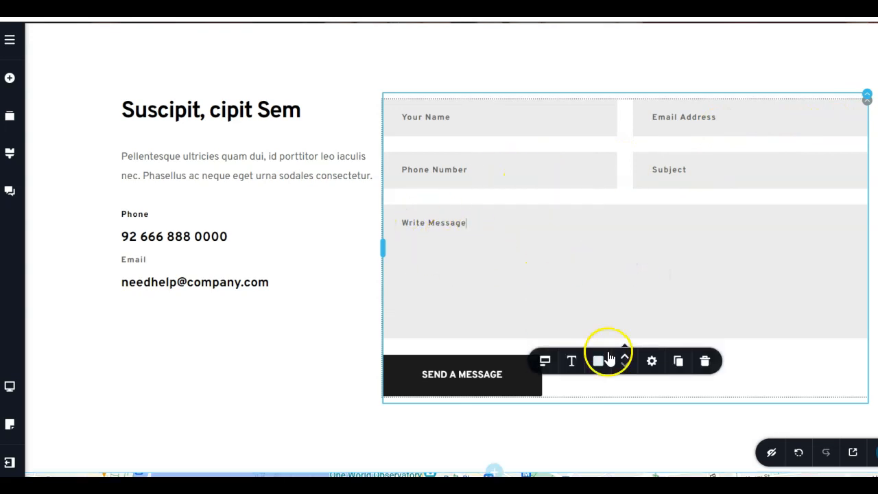
pyautogui.click(678, 362)
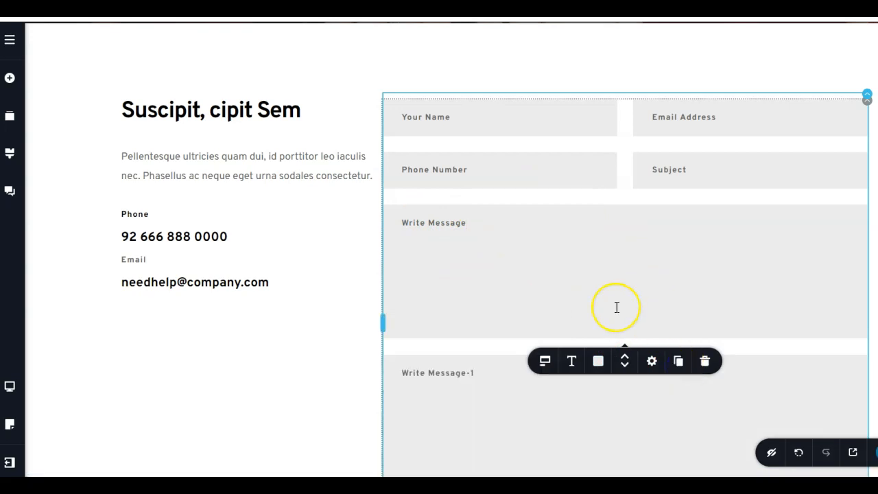
pyautogui.scroll(-3, 617, 308)
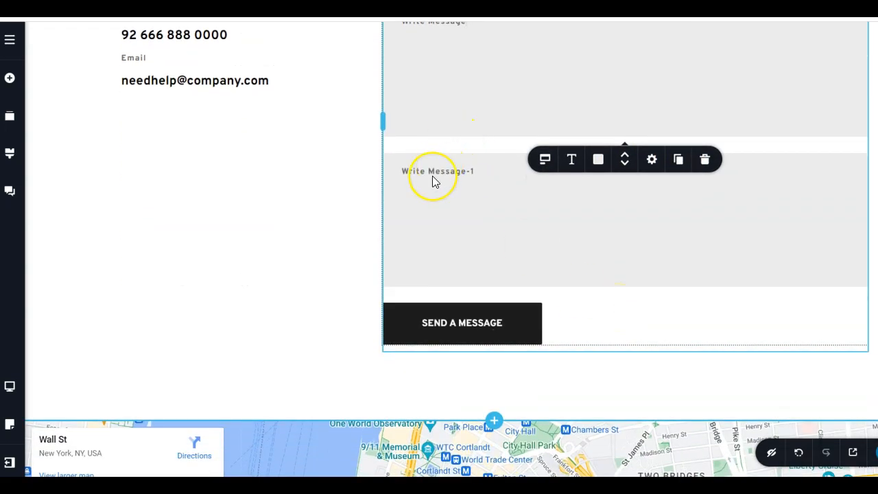
# Change the original Write Message field's type to File.
pyautogui.scroll(2, 432, 176)
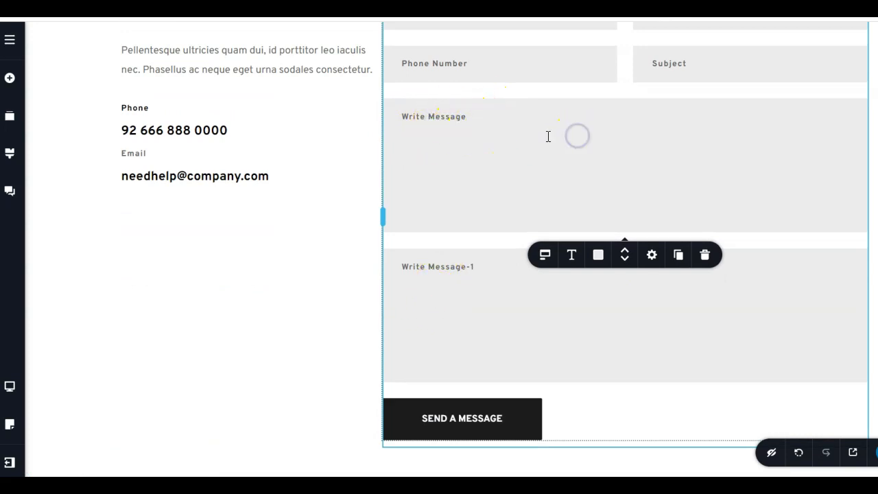
pyautogui.click(540, 256)
pyautogui.click(545, 262)
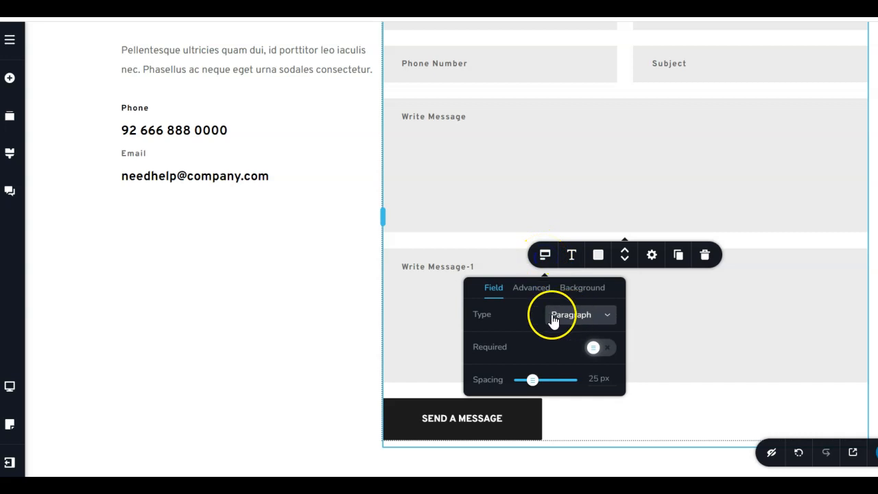
pyautogui.click(589, 322)
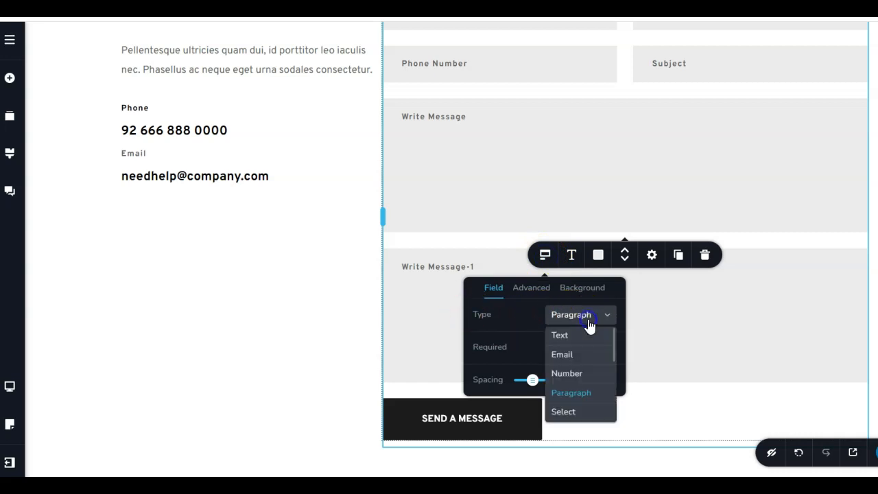
pyautogui.scroll(-3, 582, 355)
pyautogui.scroll(1, 579, 369)
pyautogui.click(561, 379)
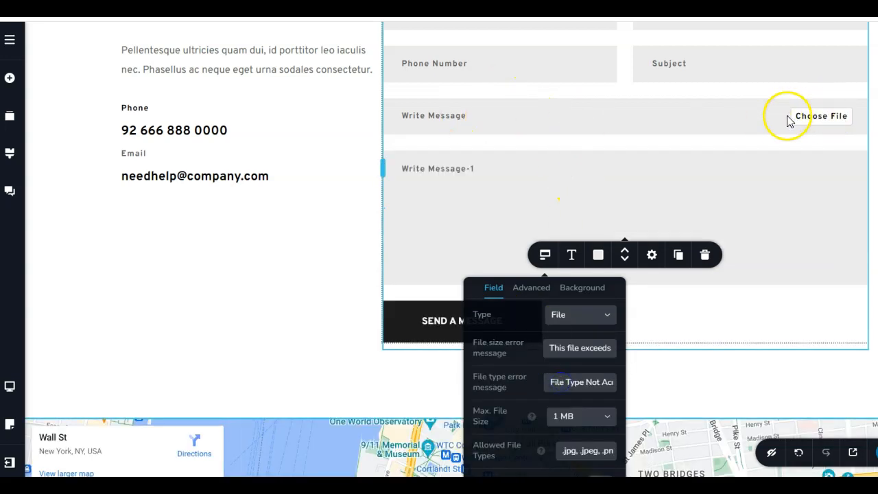
# Replace the file field's placeholder text with "Upload Resume CV 2MB max size".
pyautogui.click(469, 118)
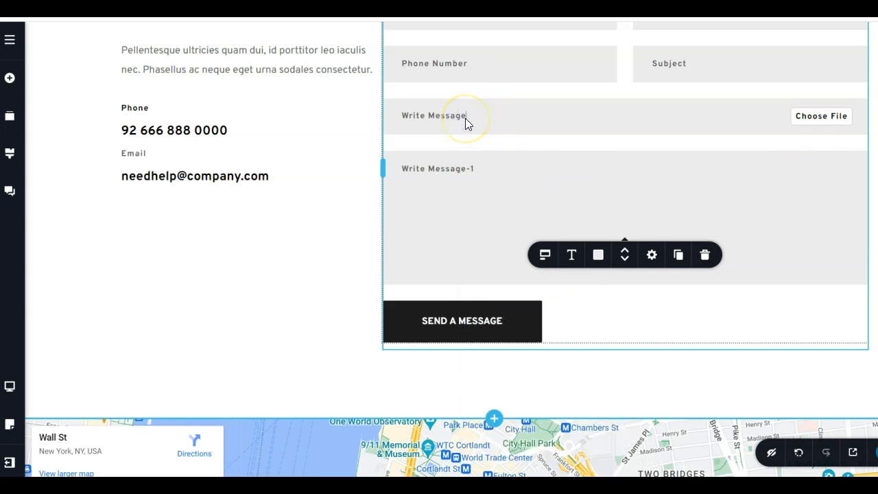
pyautogui.press('BackSpace')
pyautogui.press('BackSpace')
pyautogui.press('BackSpace')
pyautogui.press('BackSpace')
pyautogui.press('BackSpace')
pyautogui.press('BackSpace')
pyautogui.press('BackSpace')
pyautogui.press('BackSpace')
pyautogui.press('BackSpace')
pyautogui.press('BackSpace')
pyautogui.write('U')
pyautogui.write('pload')
pyautogui.write('Resume CV 2MB max ')
pyautogui.write('zi')
pyautogui.write('p')
pyautogui.press('BackSpace')
pyautogui.press('BackSpace')
pyautogui.press('BackSpace')
pyautogui.write('size')
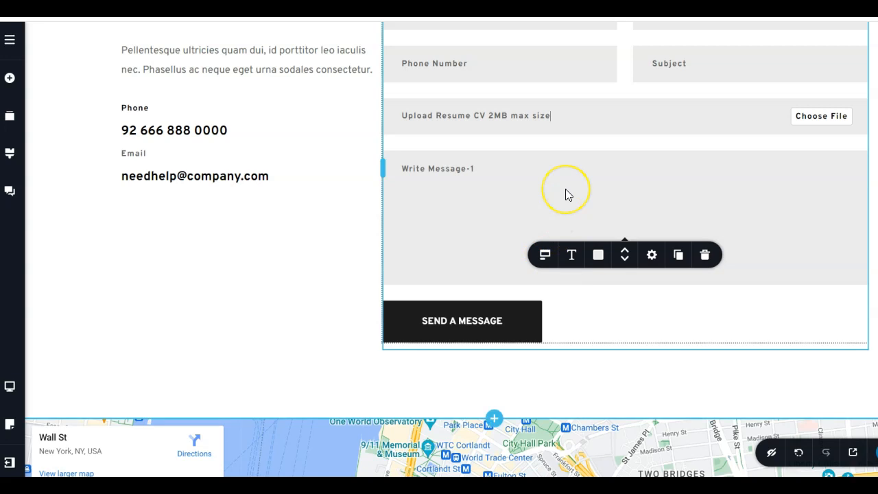
# Set the contact form section's background overlay to the solid dark grey #4c4b4b.
pyautogui.scroll(2, 565, 192)
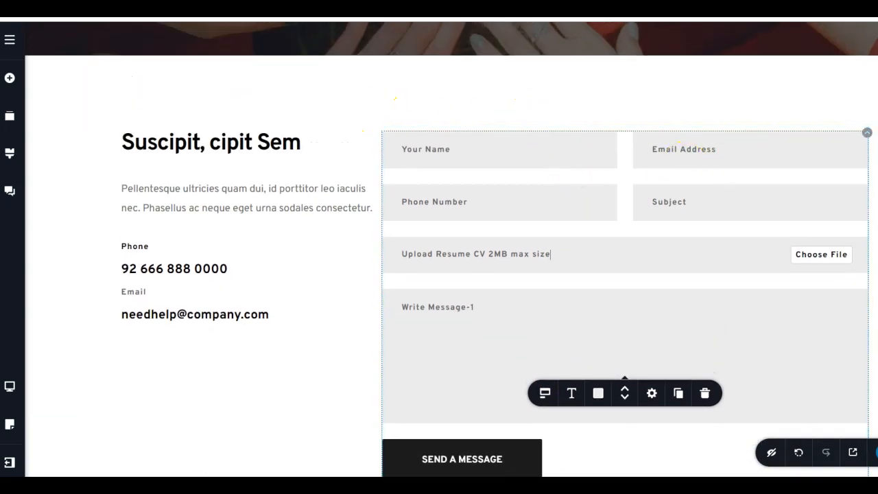
pyautogui.click(814, 93)
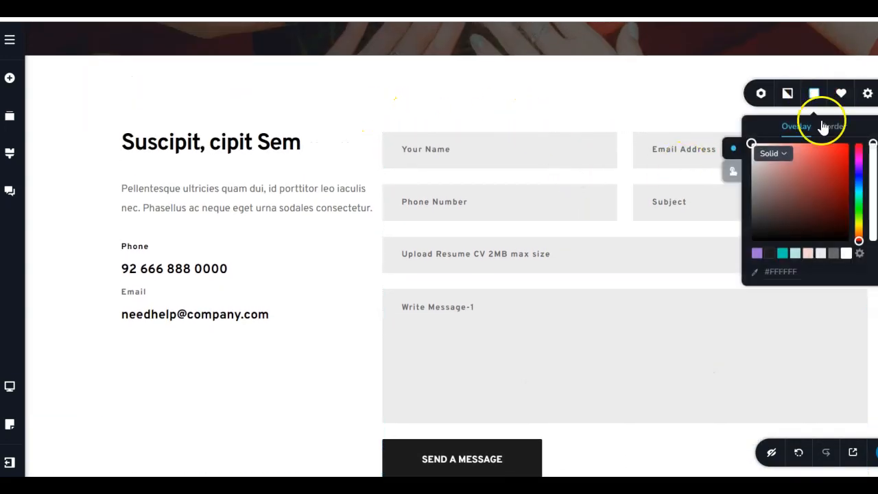
pyautogui.moveTo(771, 189); pyautogui.dragTo(752, 212)
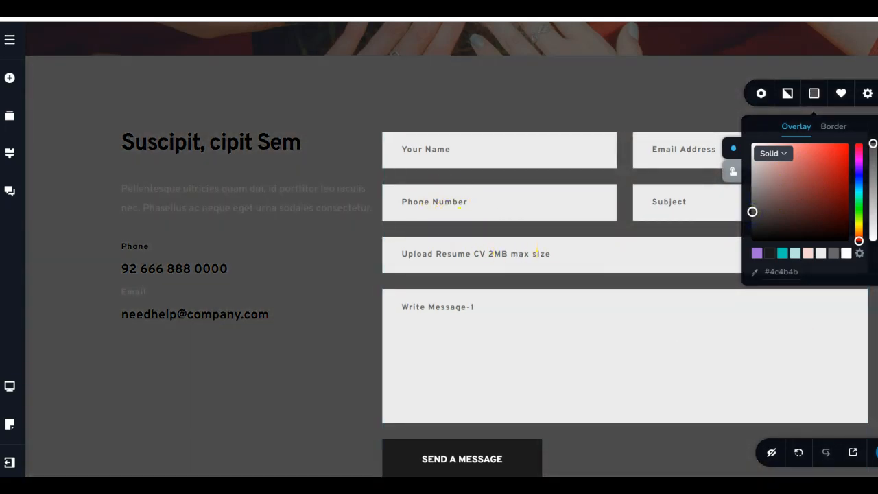
pyautogui.click(876, 356)
pyautogui.click(785, 253)
# Set the upload field's maximum file size to 3 MB and make the field required.
pyautogui.scroll(-3, 669, 267)
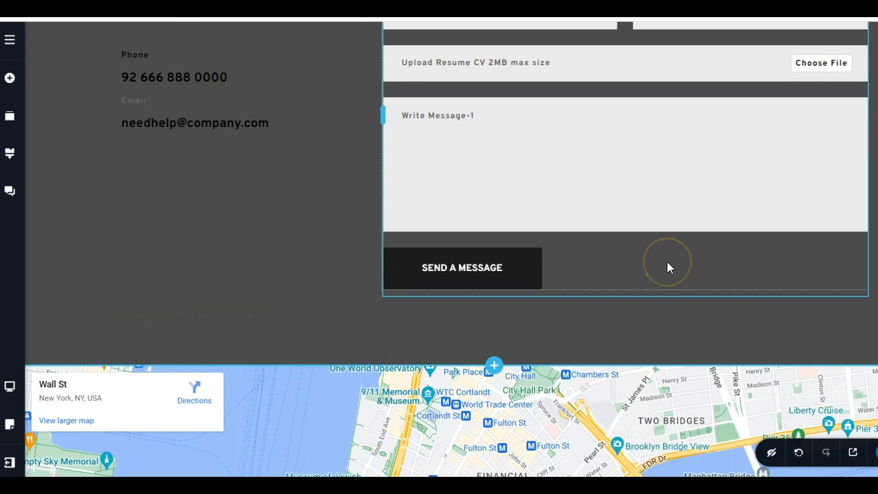
pyautogui.scroll(1, 667, 268)
pyautogui.click(588, 121)
pyautogui.click(565, 130)
pyautogui.click(547, 157)
pyautogui.click(547, 157)
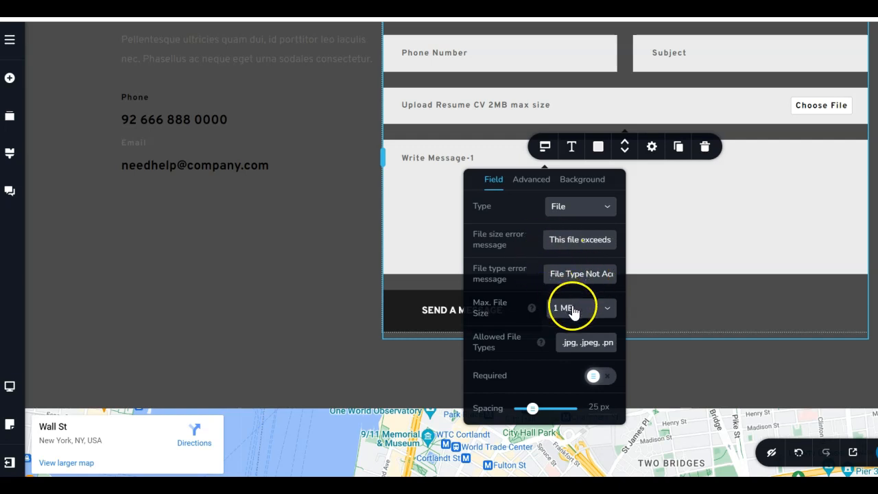
pyautogui.click(574, 310)
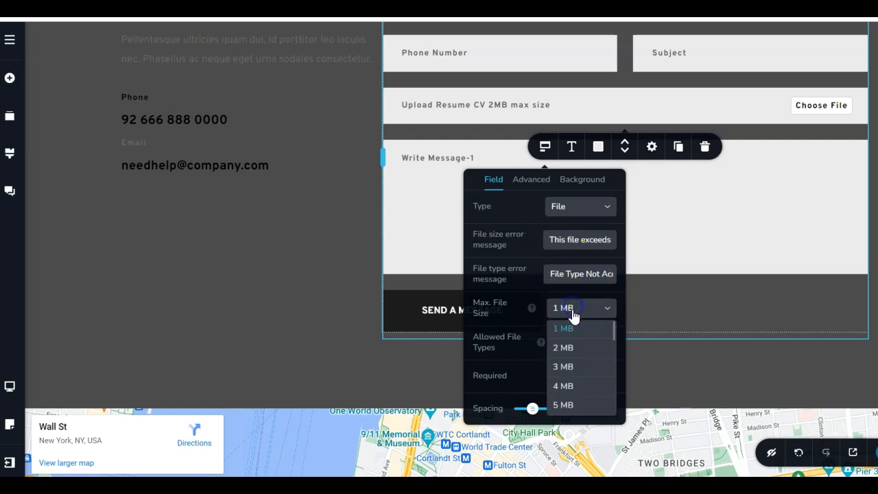
pyautogui.click(564, 369)
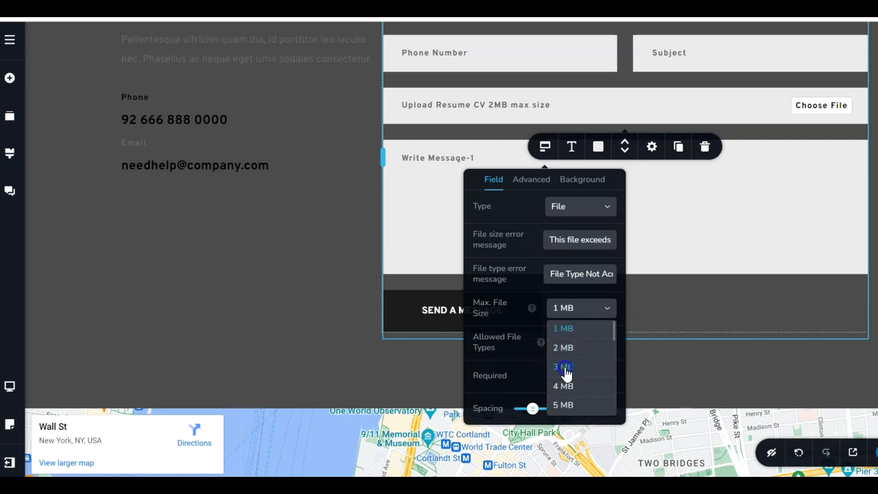
pyautogui.click(603, 379)
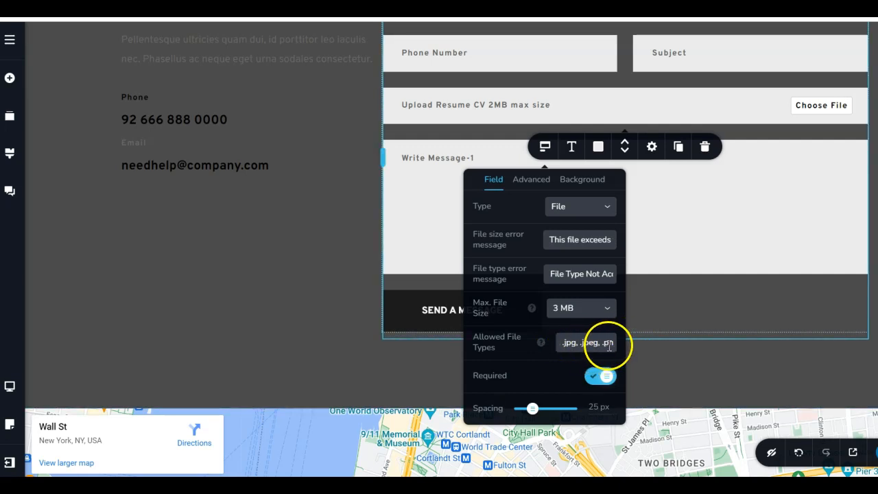
# Copy the upload field's list of allowed file types and turn on the form's field labels.
pyautogui.moveTo(563, 344); pyautogui.dragTo(662, 340)
pyautogui.hotkey('ctrl', 'c')
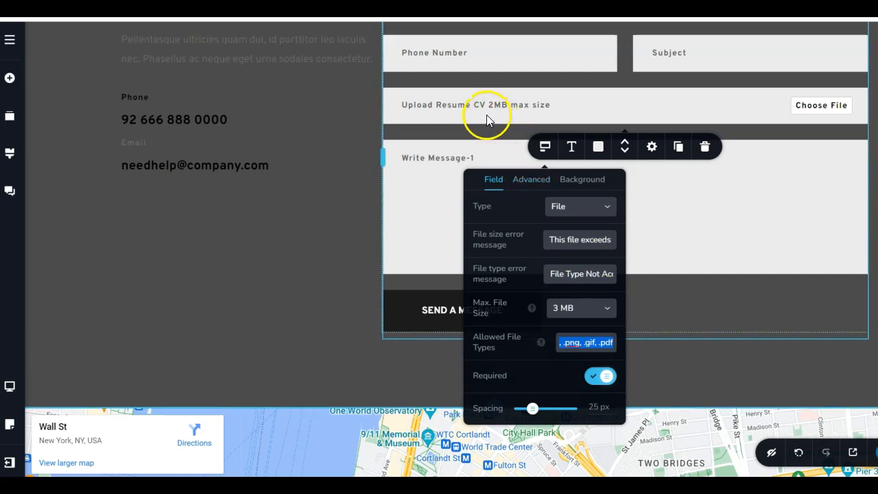
pyautogui.click(528, 184)
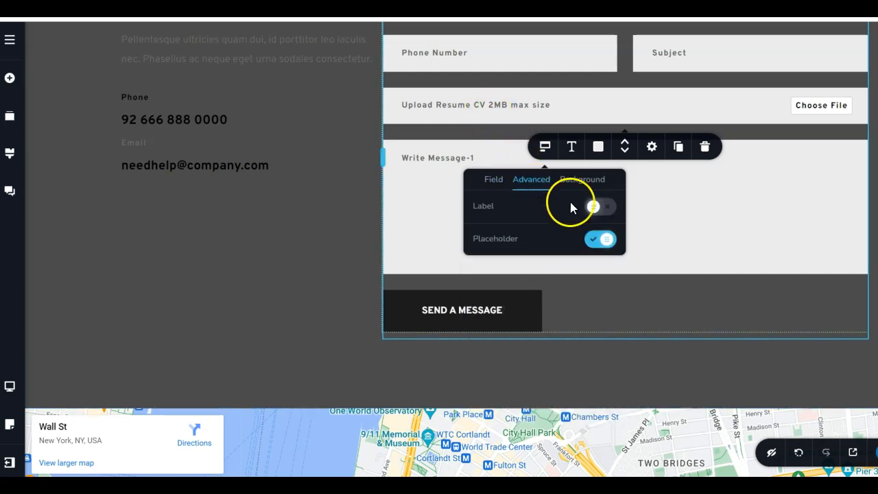
pyautogui.click(604, 206)
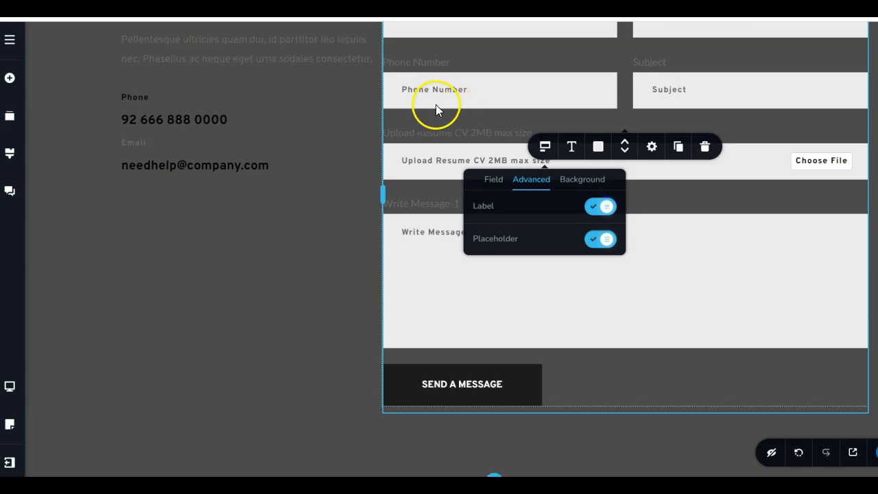
# Set the contact form section's background overlay to solid white #ffffff.
pyautogui.scroll(3, 770, 187)
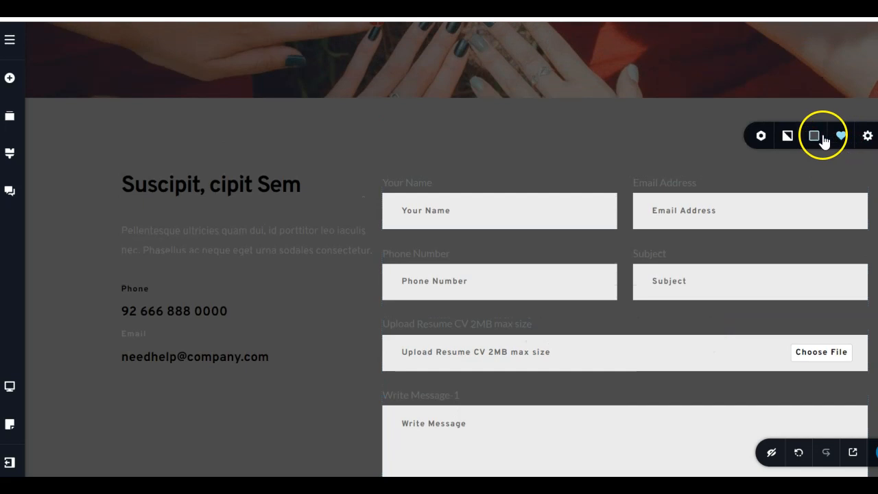
pyautogui.click(814, 135)
pyautogui.moveTo(753, 227); pyautogui.dragTo(751, 180)
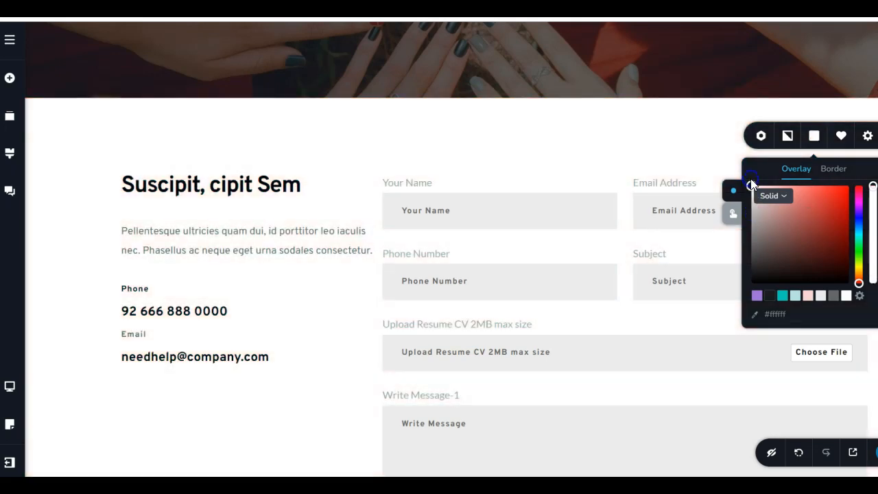
# Delete and retype the word "max" in the upload field's placeholder text.
pyautogui.scroll(-2, 508, 302)
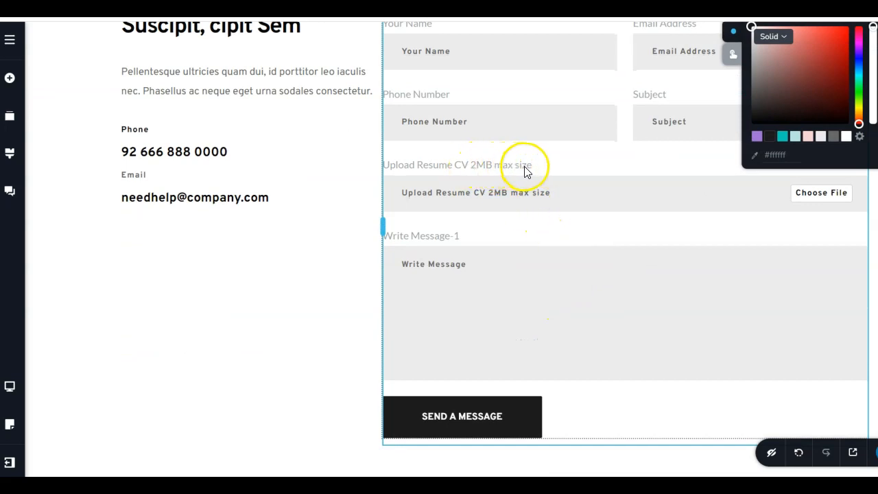
pyautogui.click(553, 194)
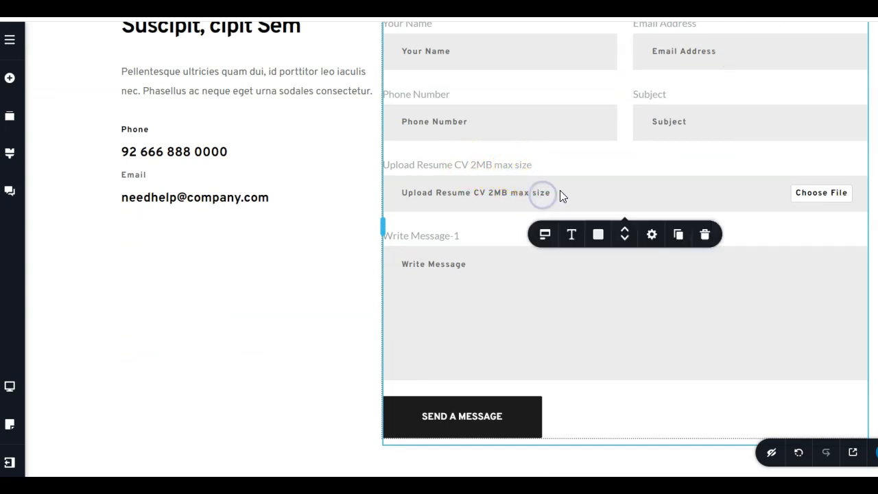
pyautogui.click(464, 197)
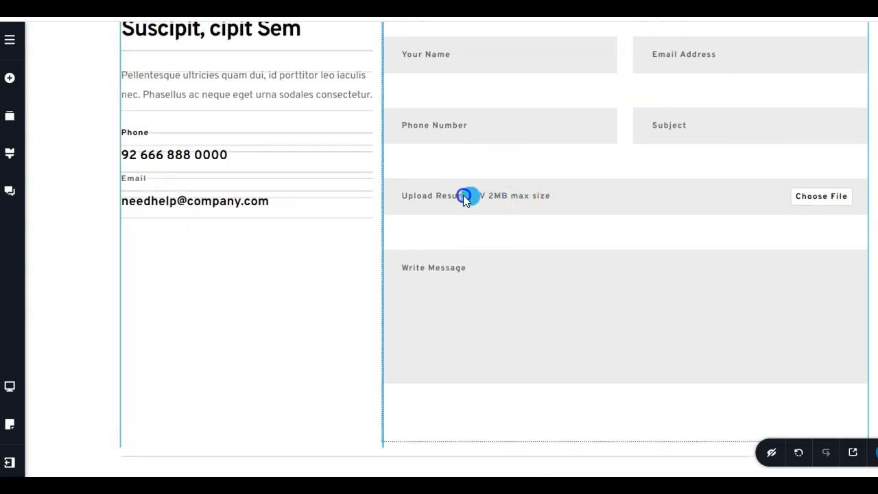
pyautogui.click(533, 195)
pyautogui.press('BackSpace')
pyautogui.press('BackSpace')
pyautogui.press('BackSpace')
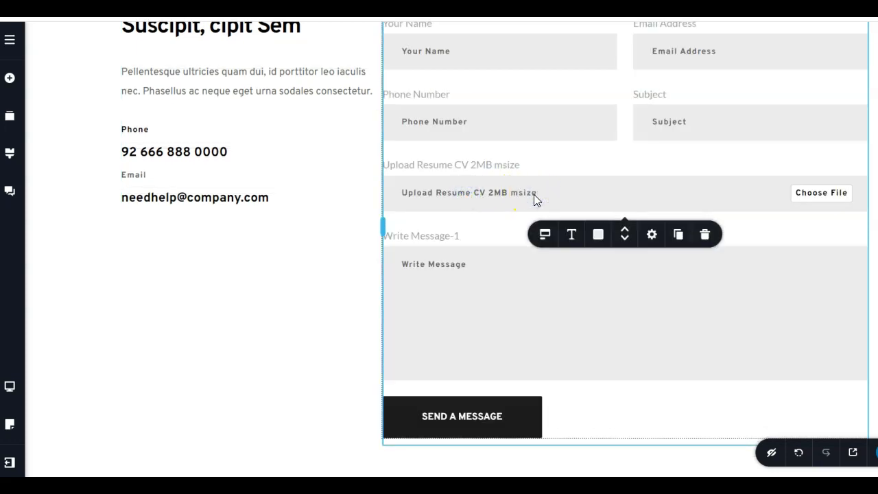
pyautogui.write('x')
pyautogui.press('BackSpace')
pyautogui.write('ax')
# Replace the upload field's label with the copied file types ".jpg, .jpeg, .png, .gif, .pdf".
pyautogui.click(545, 172)
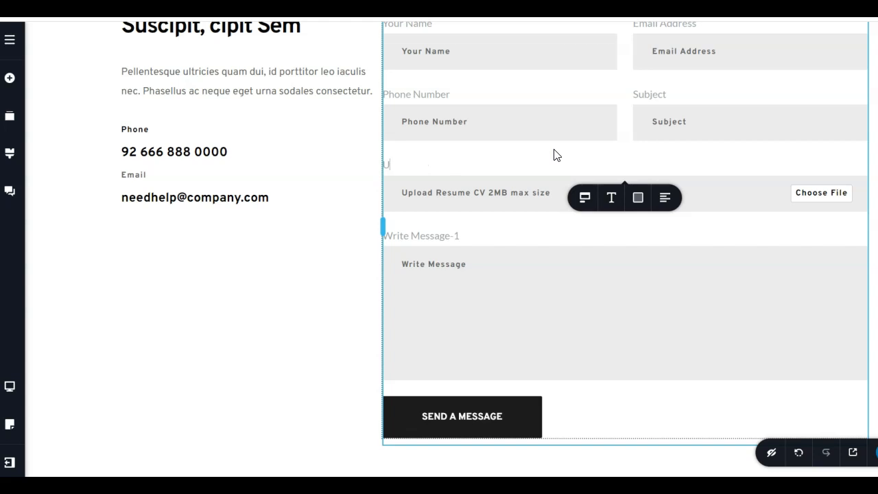
pyautogui.press('BackSpace')
pyautogui.press('BackSpace')
pyautogui.hotkey('ctrl', 'v')
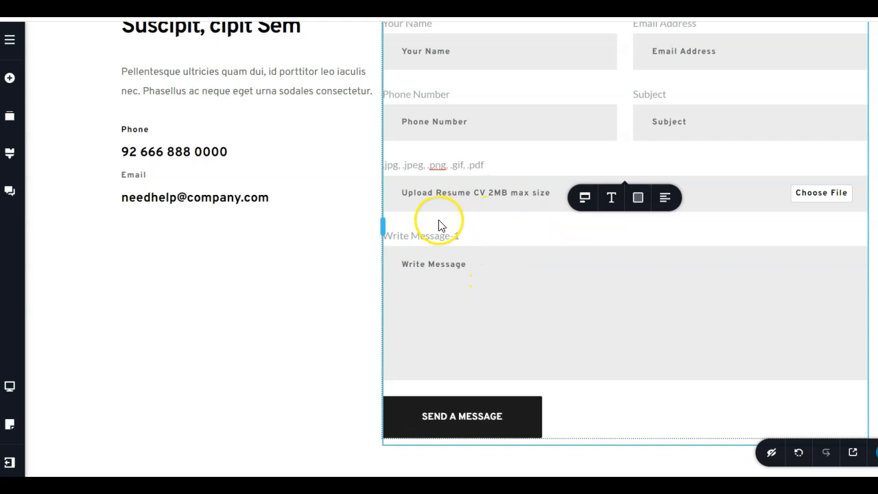
pyautogui.click(490, 224)
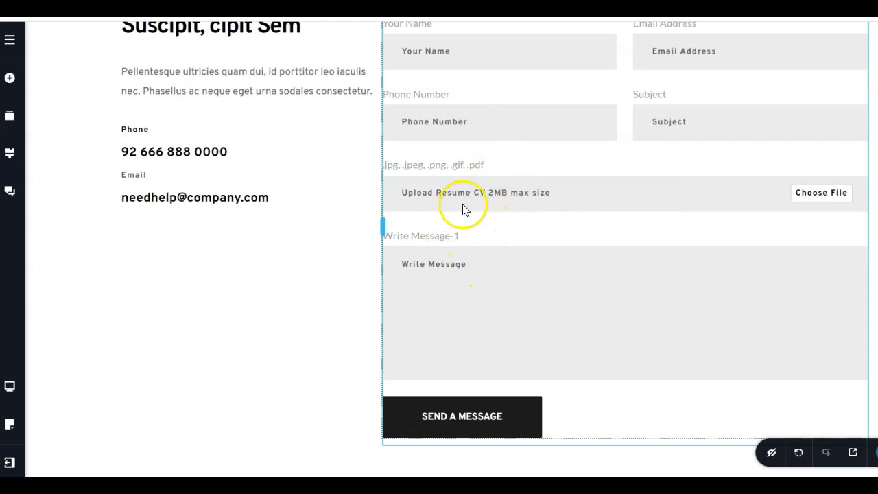
# Examine the email integration settings of the Send a Message button, including recipient, subject and sender name, and close them.
pyautogui.click(458, 416)
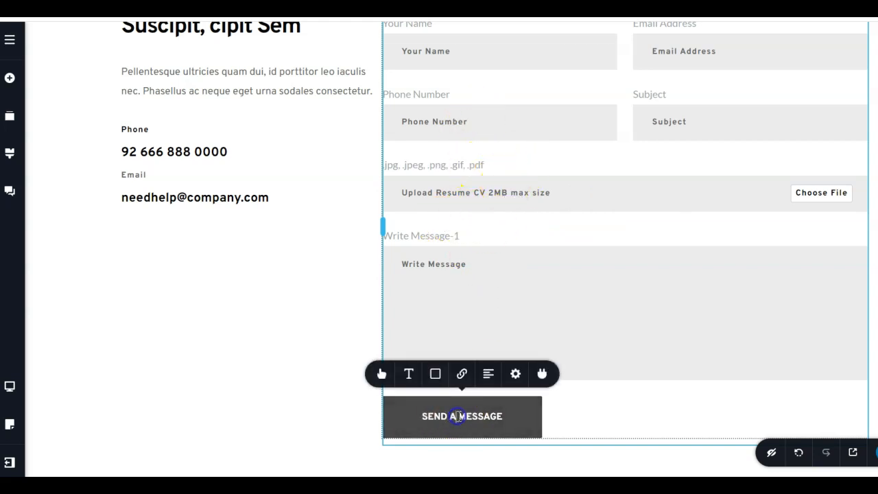
pyautogui.scroll(-1, 464, 412)
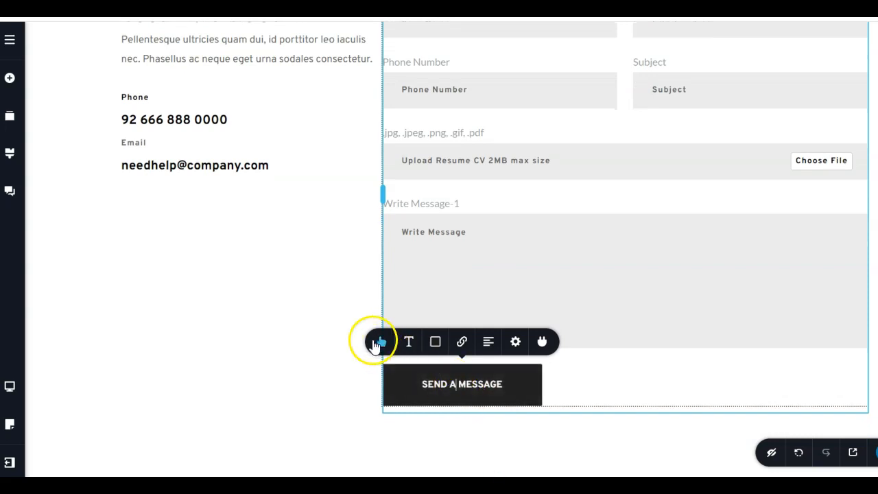
pyautogui.click(544, 347)
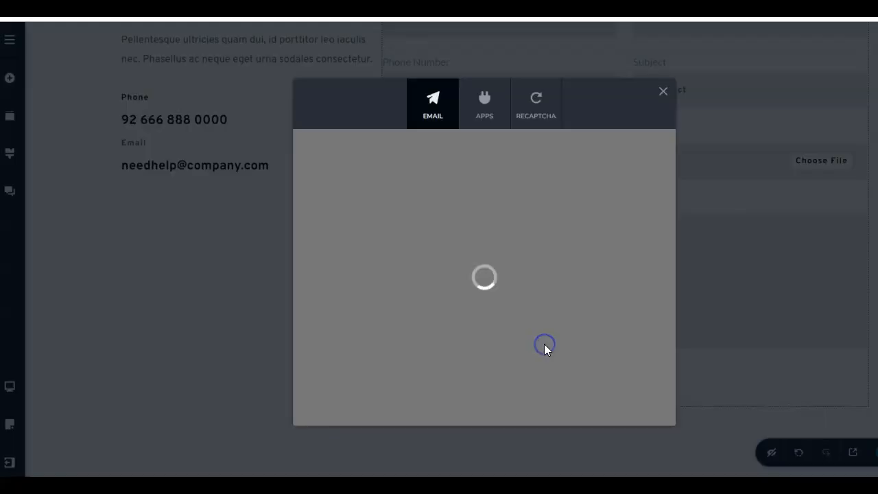
pyautogui.click(355, 222)
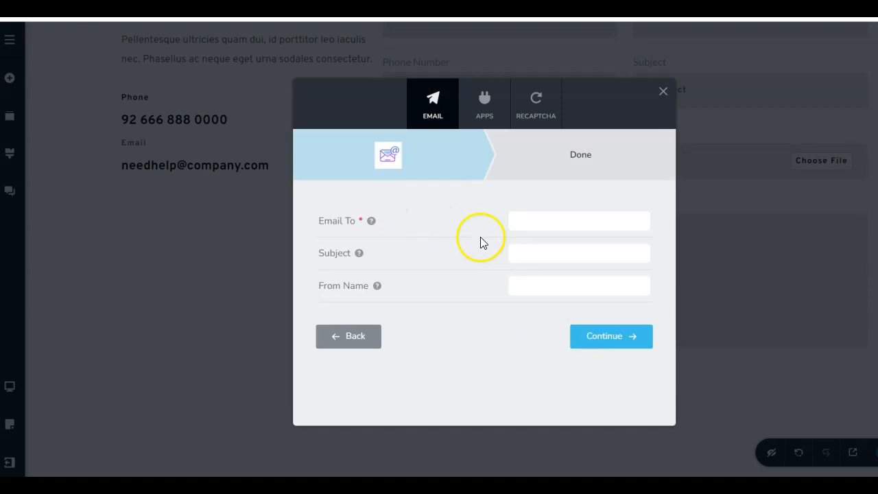
pyautogui.click(541, 226)
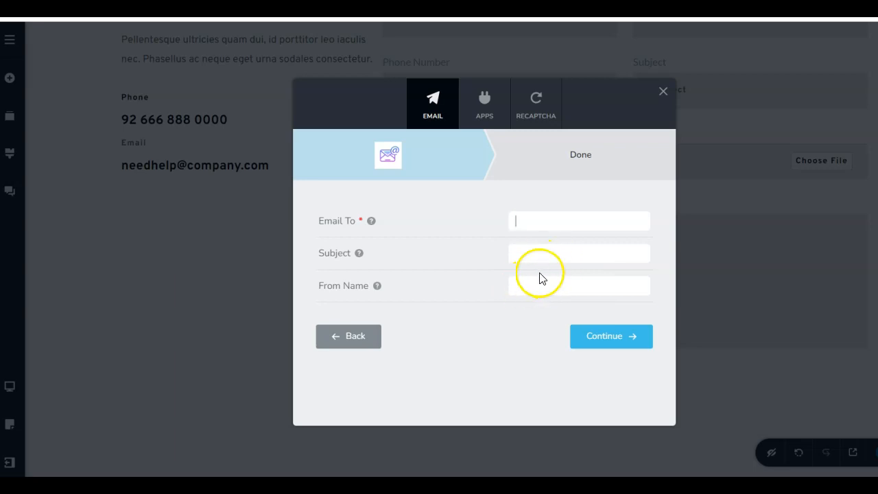
pyautogui.click(664, 96)
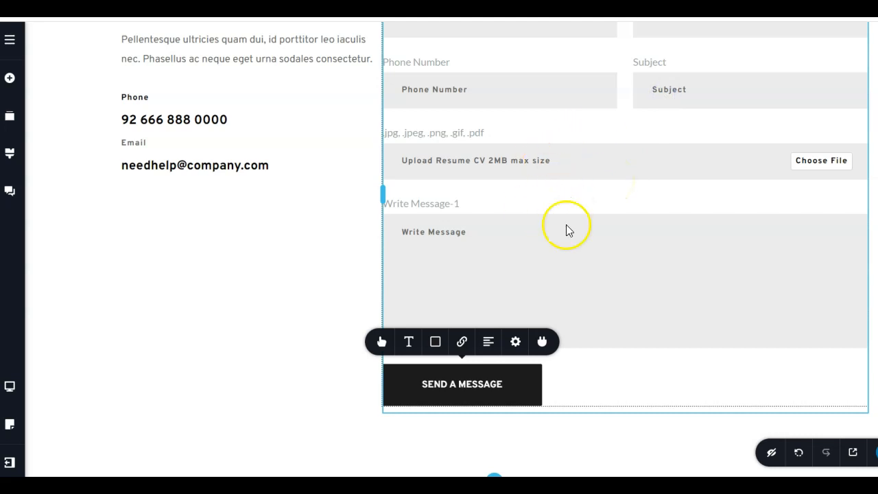
# Review the contact page from the header image down through the form fields.
pyautogui.scroll(-3, 550, 248)
pyautogui.scroll(3, 550, 249)
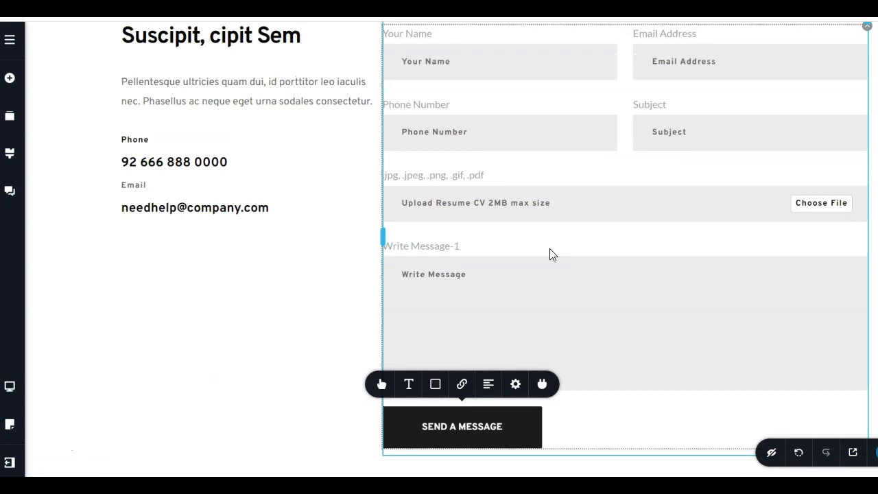
pyautogui.scroll(3, 520, 180)
pyautogui.scroll(-12, 520, 181)
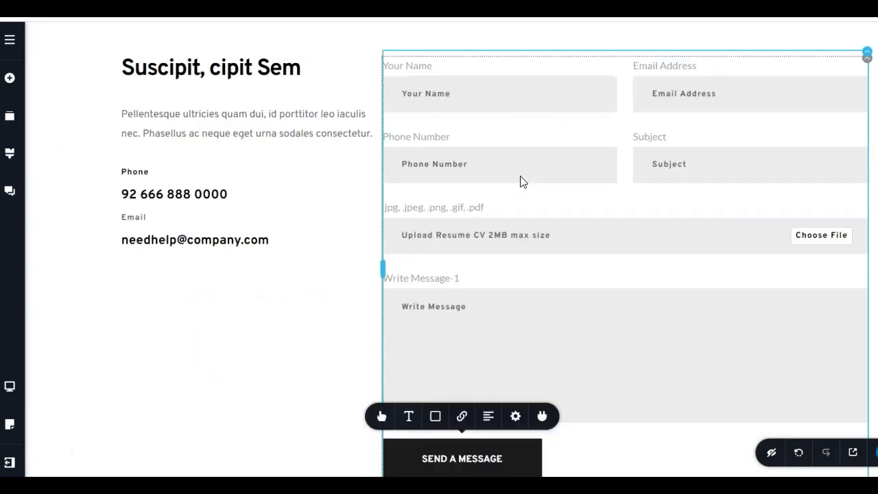
pyautogui.scroll(-2, 521, 176)
pyautogui.scroll(15, 520, 176)
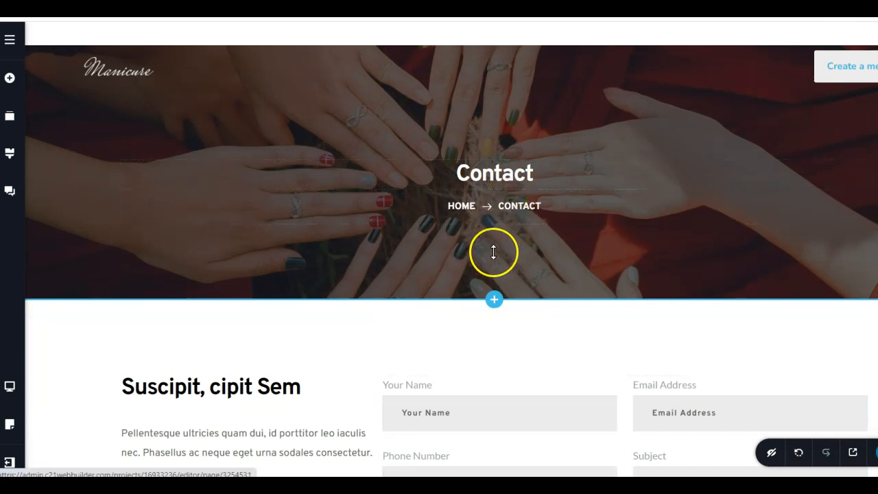
pyautogui.scroll(-2, 465, 417)
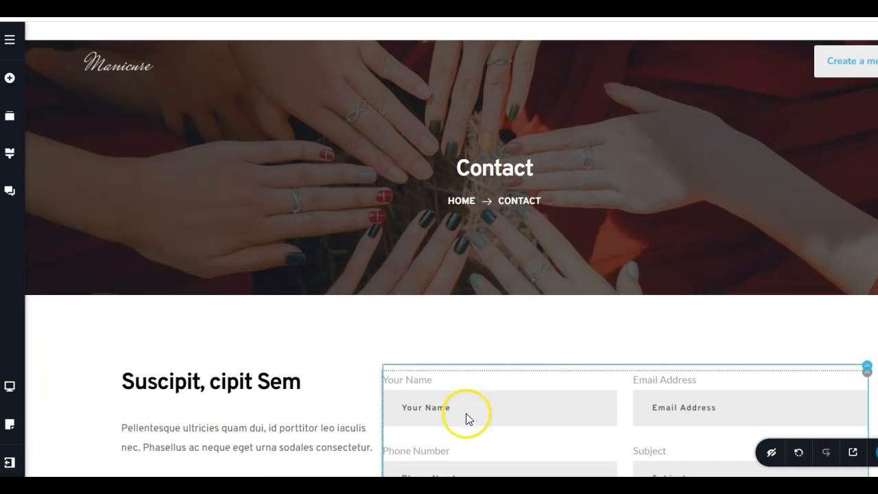
pyautogui.scroll(2, 555, 370)
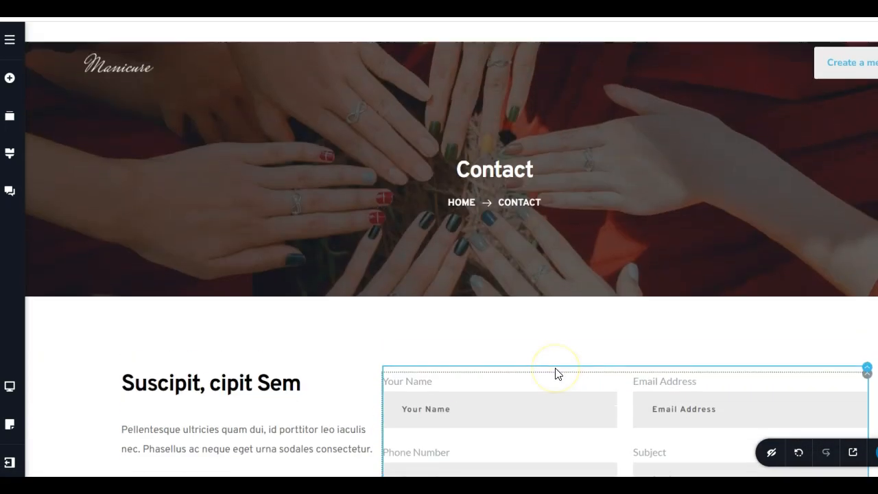
# Search the elements for "Form" and place a new Form between the Contact title and the breadcrumb in the header.
pyautogui.click(9, 80)
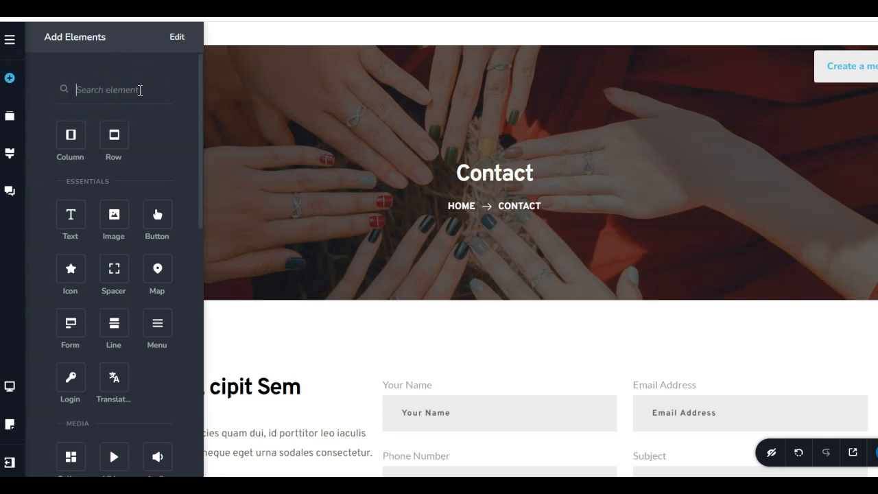
pyautogui.write('Form')
pyautogui.moveTo(89, 140); pyautogui.dragTo(488, 198)
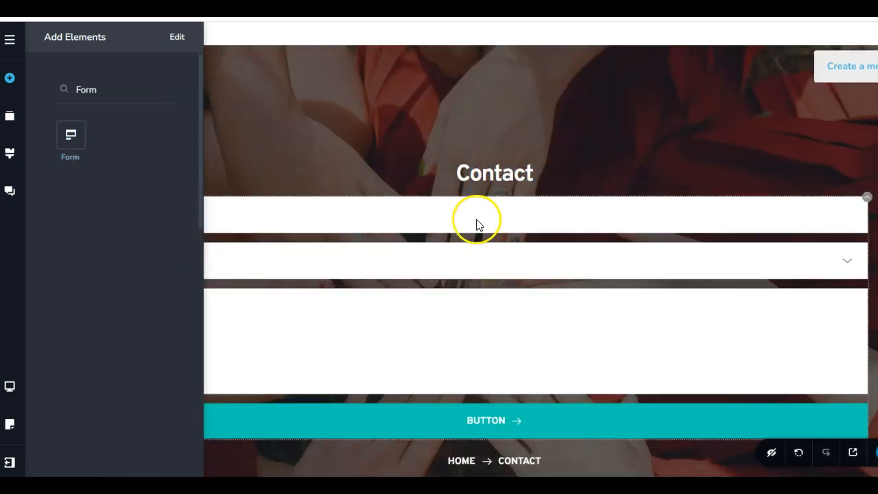
pyautogui.scroll(-1, 464, 240)
pyautogui.click(460, 96)
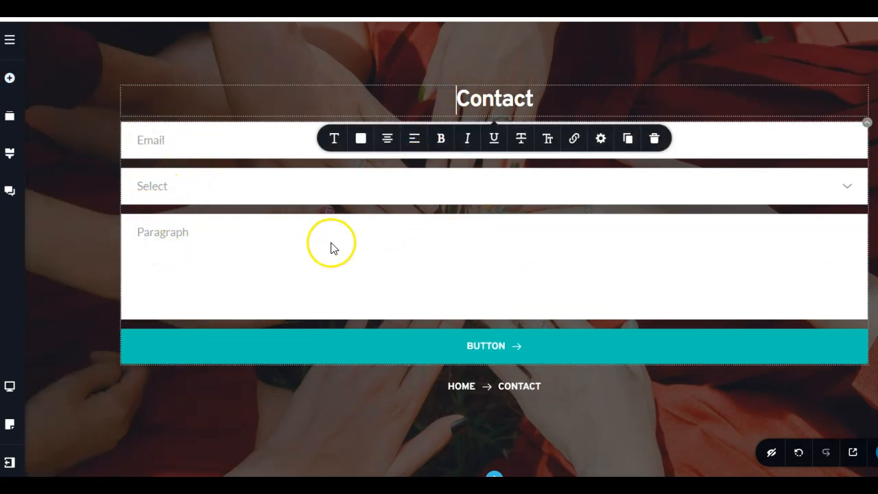
# Change the new form's Select field to the File type and set its placeholder text to "CV upload".
pyautogui.click(848, 187)
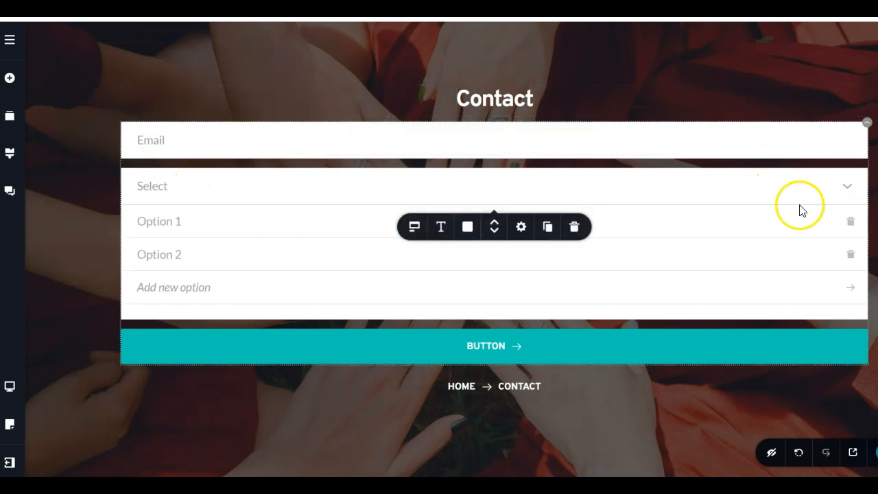
pyautogui.click(851, 186)
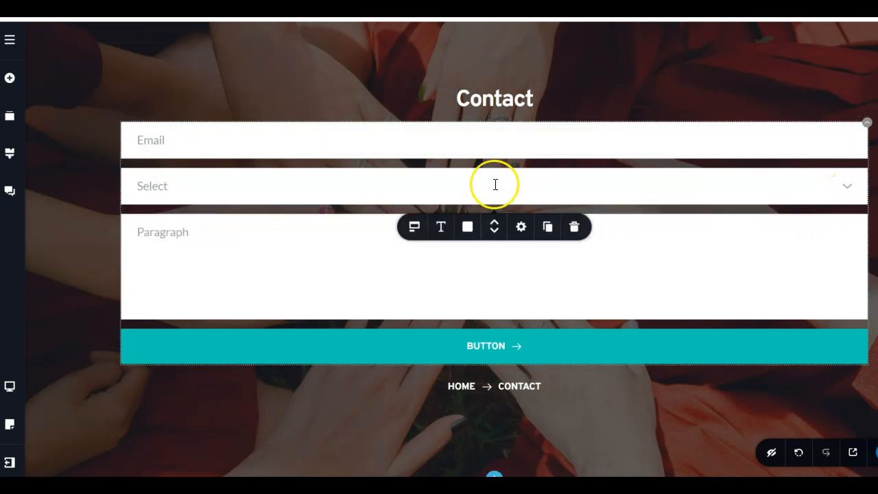
pyautogui.click(245, 182)
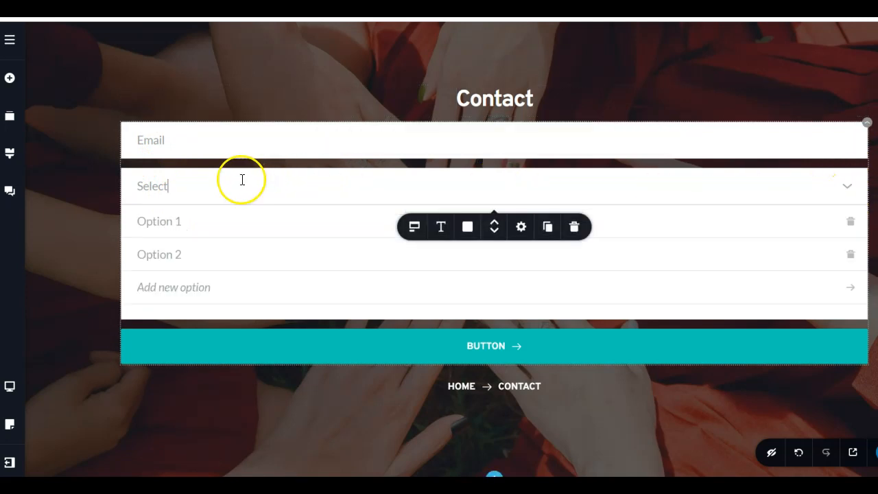
pyautogui.click(415, 229)
pyautogui.click(428, 290)
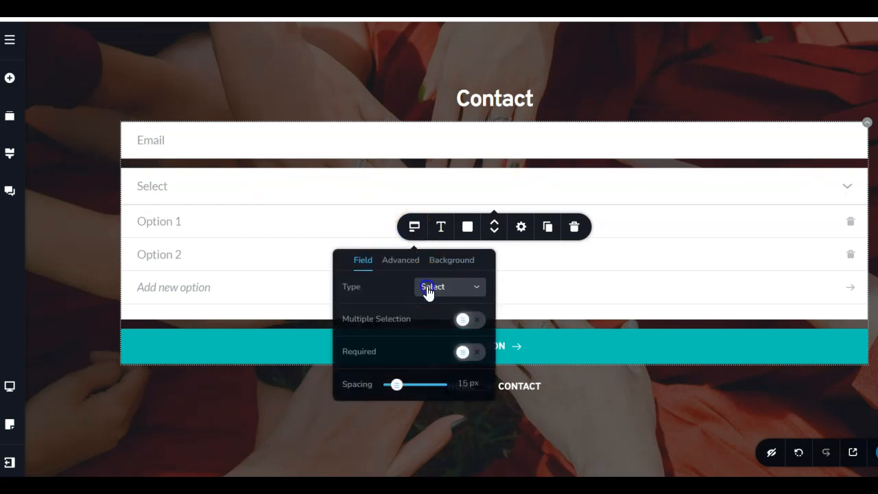
pyautogui.scroll(-3, 435, 348)
pyautogui.scroll(-2, 435, 348)
pyautogui.scroll(2, 433, 351)
pyautogui.click(430, 369)
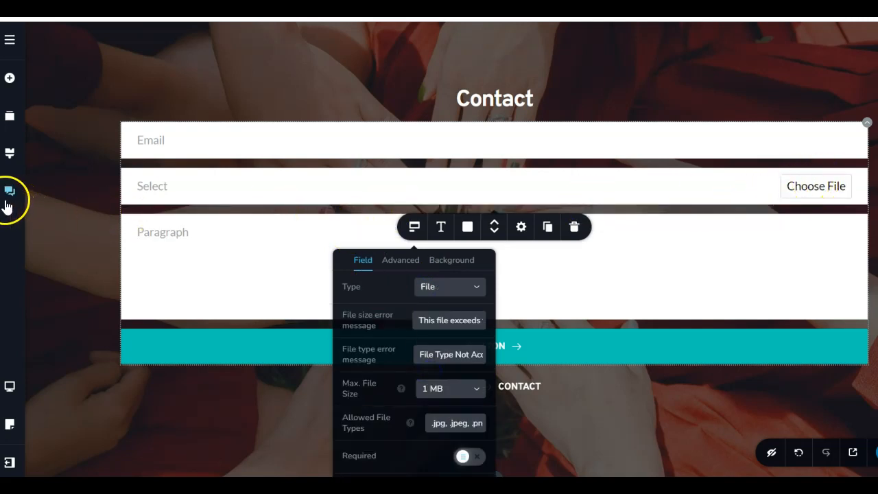
pyautogui.click(177, 186)
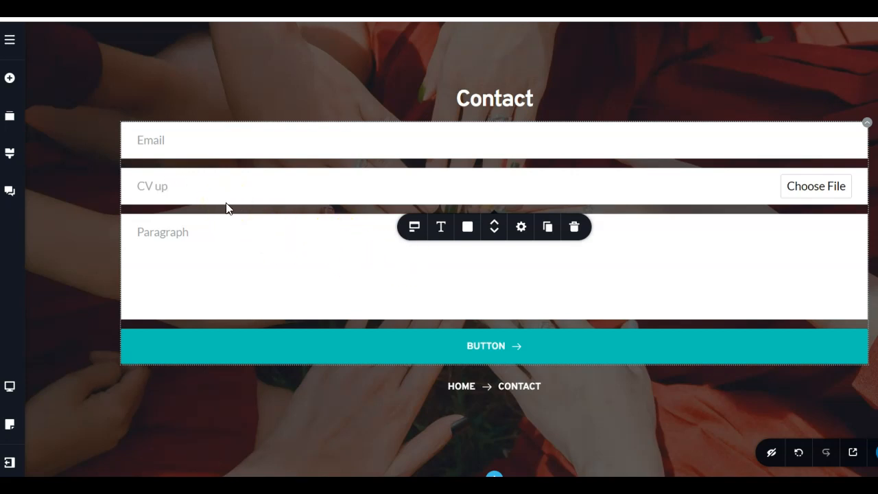
# Examine the CV upload field's file size, file type, label, placeholder and background settings.
pyautogui.click(413, 227)
pyautogui.scroll(-1, 530, 350)
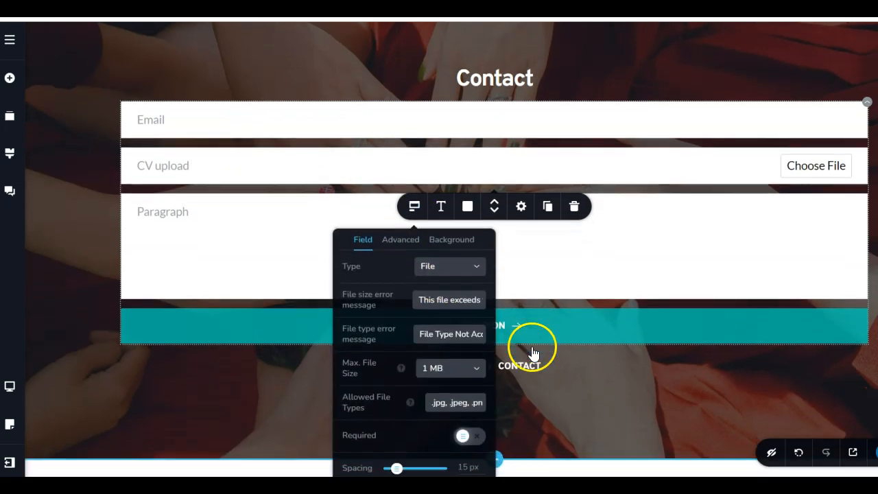
pyautogui.click(402, 241)
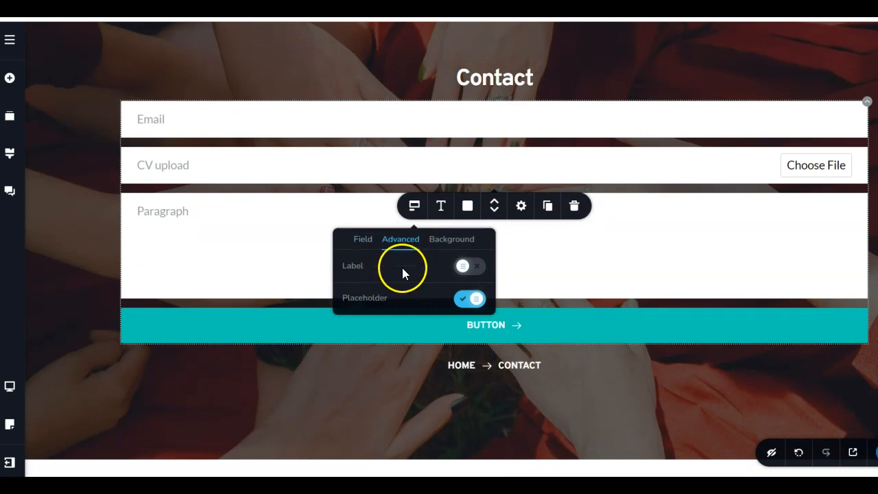
pyautogui.click(436, 240)
pyautogui.click(404, 244)
# Examine the new form's submit button options for success and error messages and for the redirect address.
pyautogui.click(387, 336)
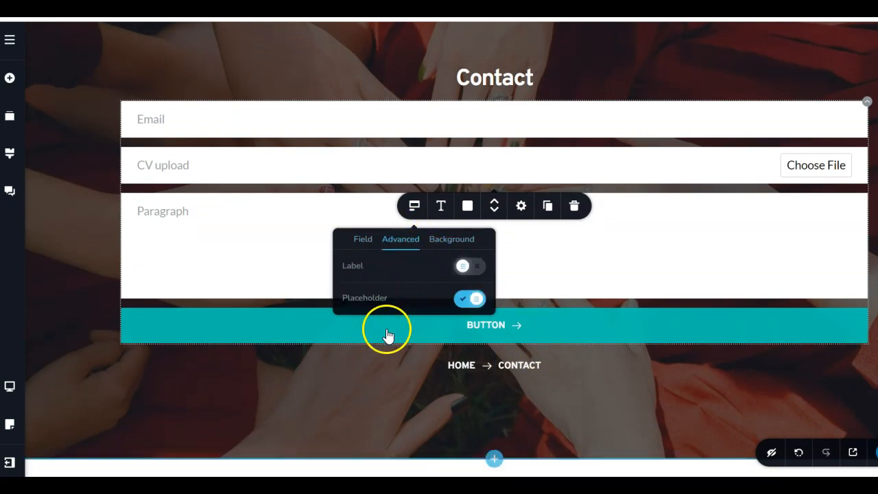
pyautogui.click(495, 288)
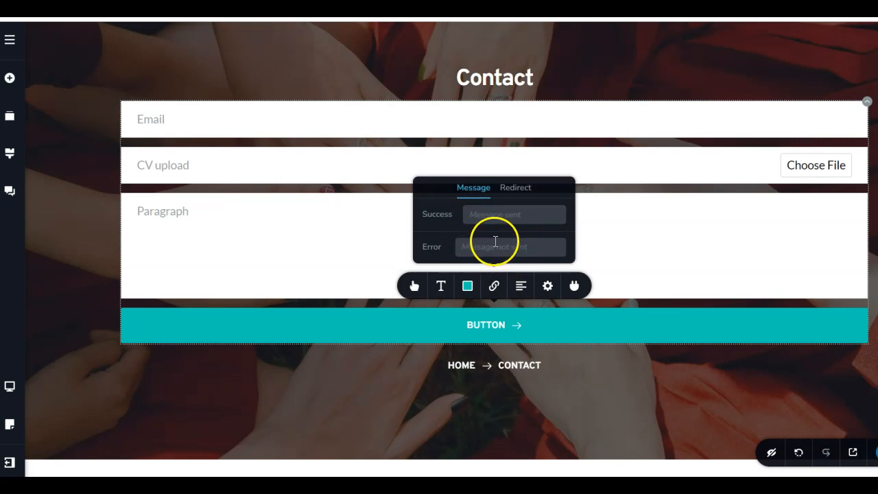
pyautogui.click(515, 188)
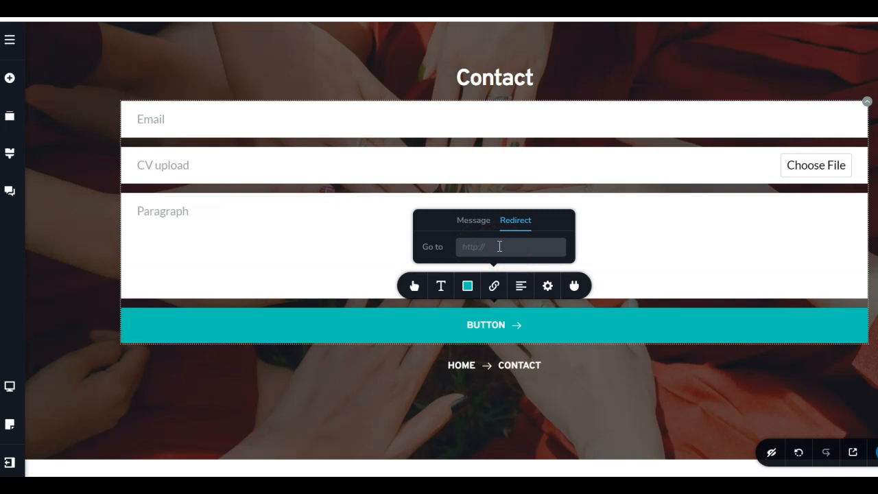
pyautogui.click(721, 269)
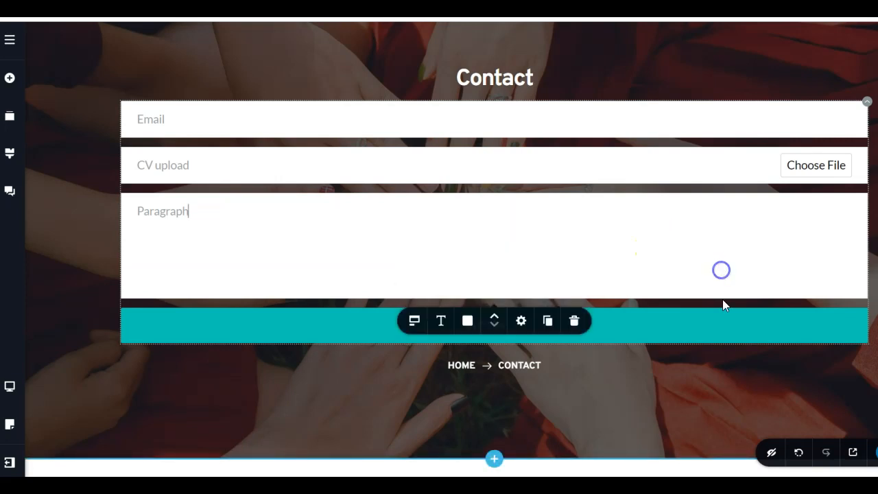
# Save the page with its new header form and open the Contact page's preview.
pyautogui.click(877, 453)
pyautogui.click(874, 414)
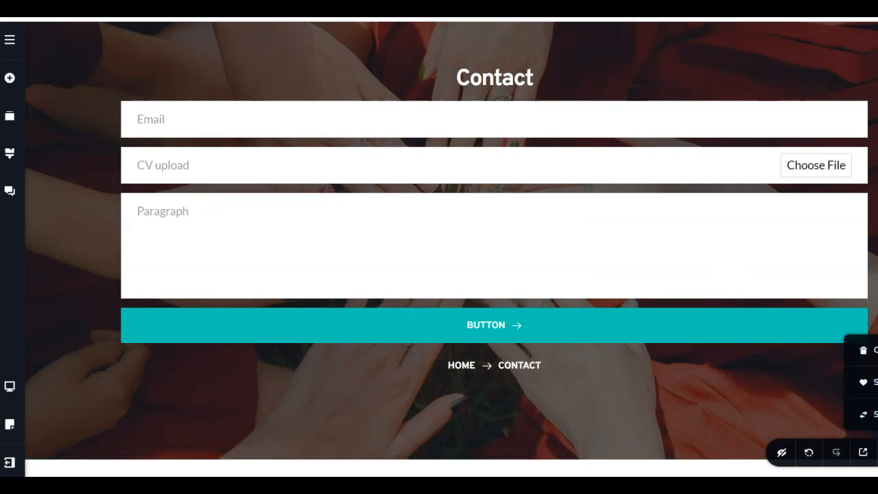
pyautogui.click(355, 210)
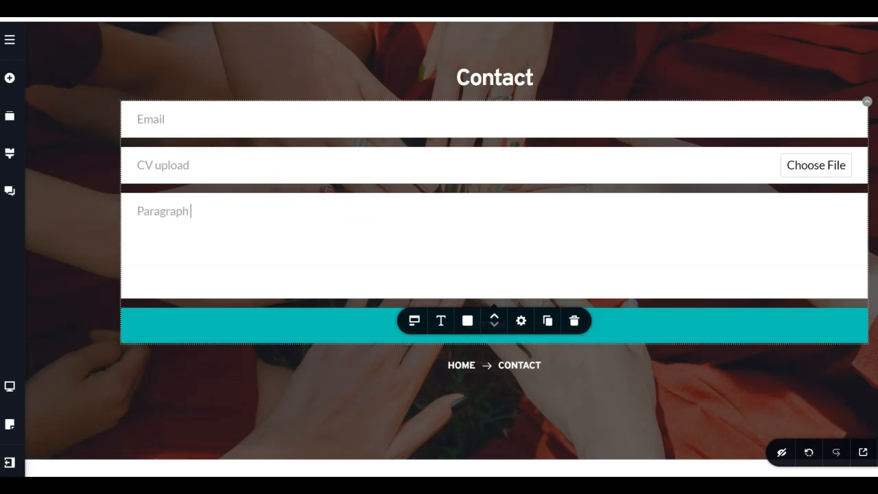
pyautogui.click(863, 453)
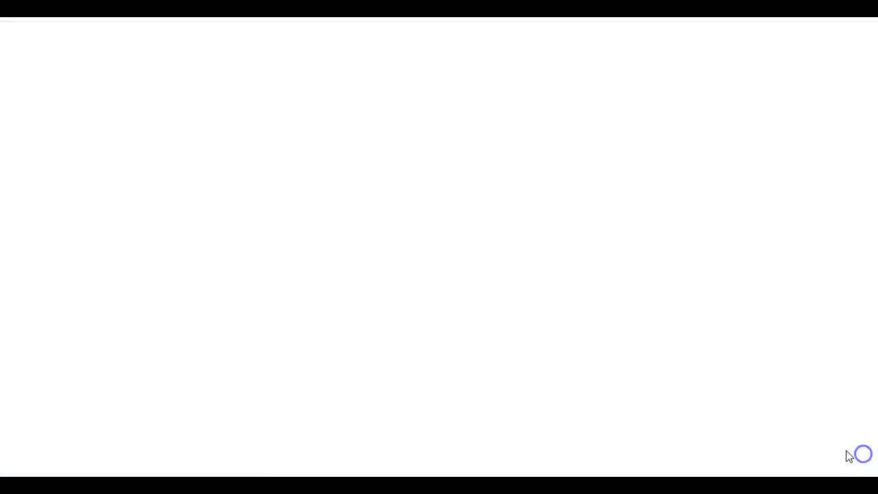
# Examine the previewed Contact page's header form and the lower message form with its resume upload field.
pyautogui.scroll(-8, 349, 319)
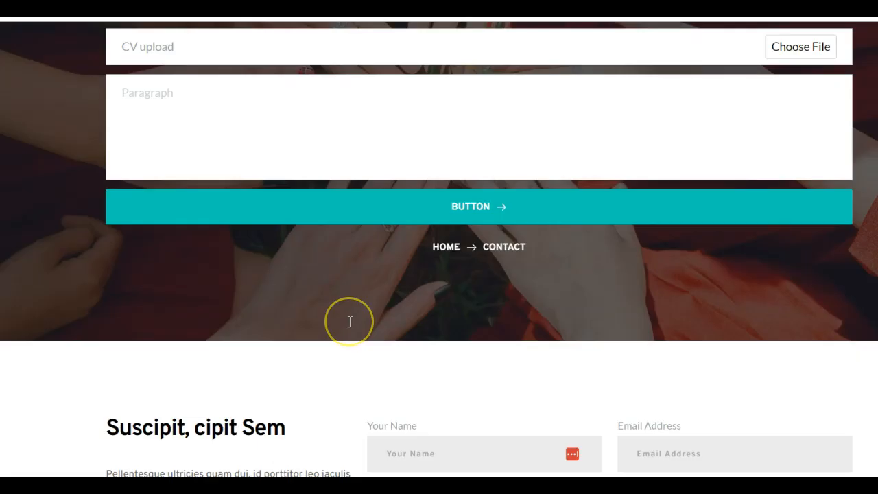
pyautogui.scroll(-3, 354, 215)
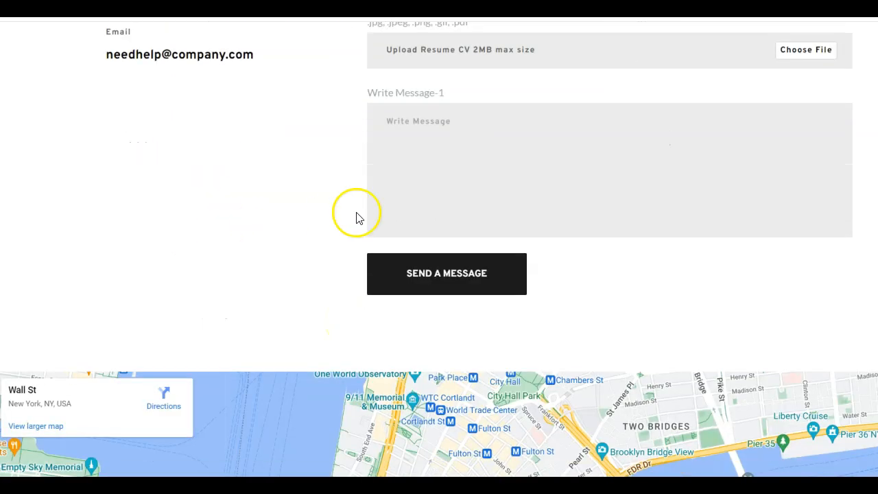
pyautogui.scroll(7, 466, 148)
pyautogui.scroll(-3, 446, 173)
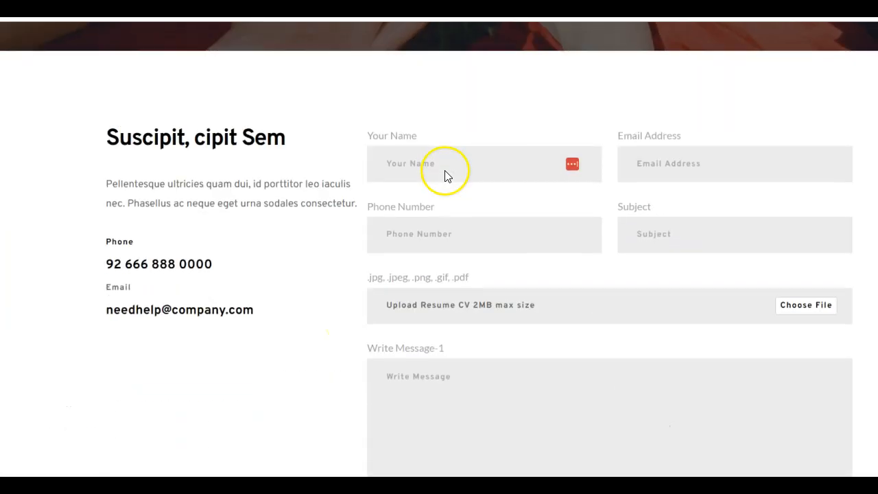
pyautogui.scroll(-3, 502, 272)
pyautogui.click(804, 115)
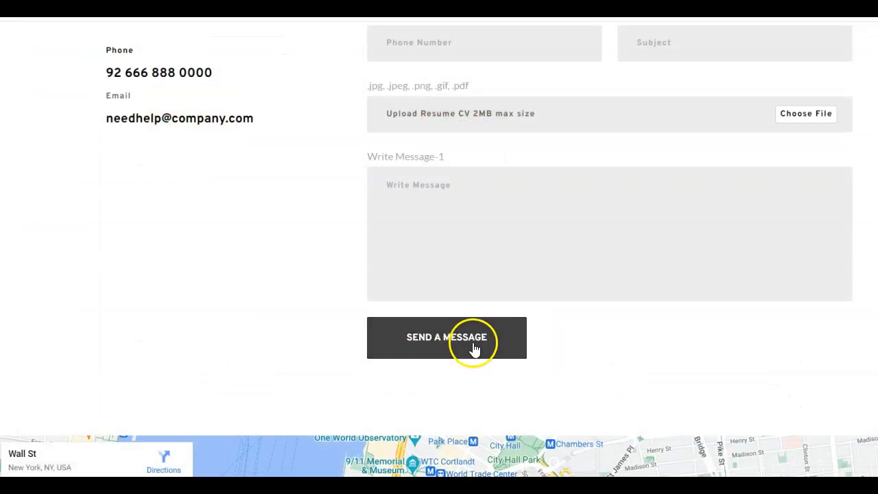
pyautogui.scroll(2, 462, 218)
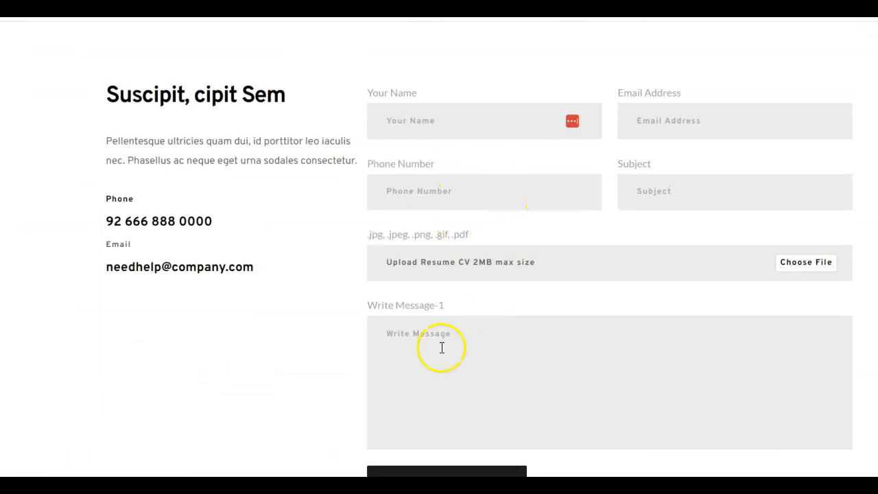
pyautogui.scroll(7, 470, 356)
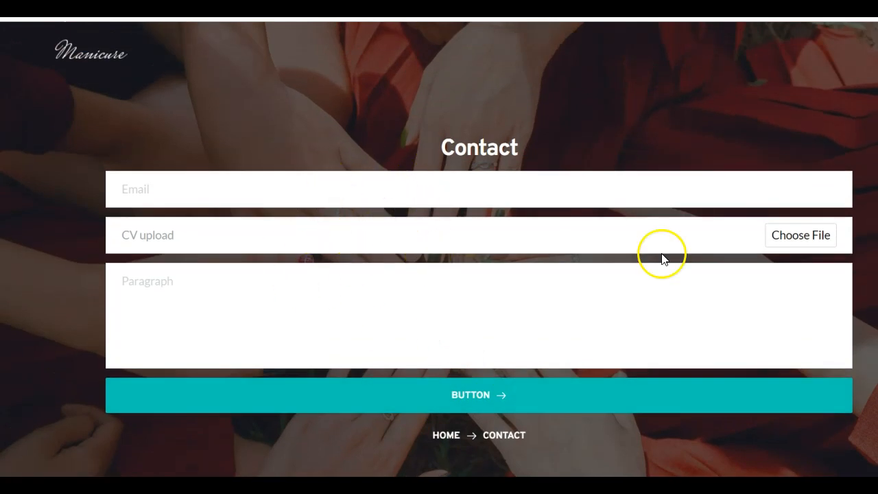
# Attach the image "How much does it cost to build 2 rooms in a rural home Zimbabwe_Moment.jpg" to the header form's CV upload field.
pyautogui.click(796, 235)
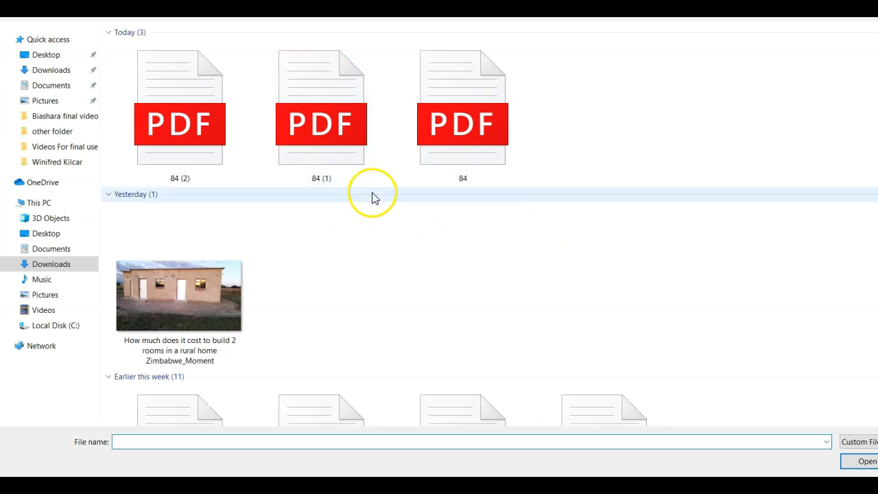
pyautogui.click(215, 268)
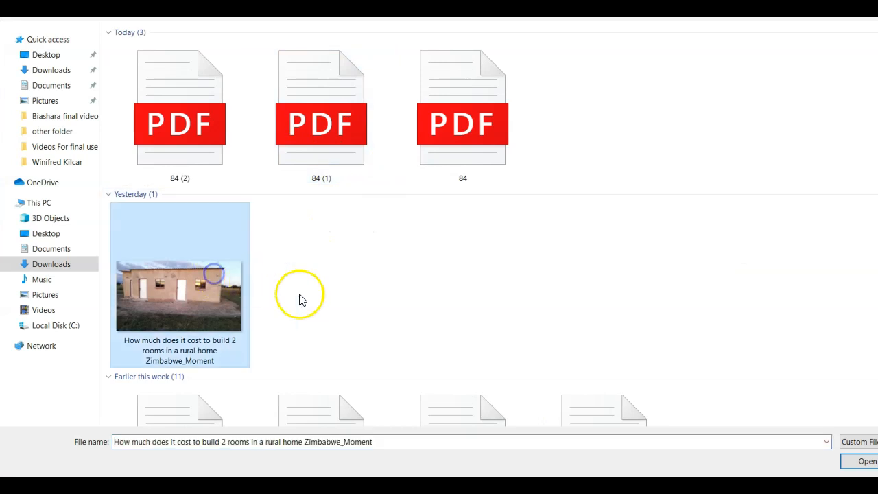
pyautogui.click(850, 457)
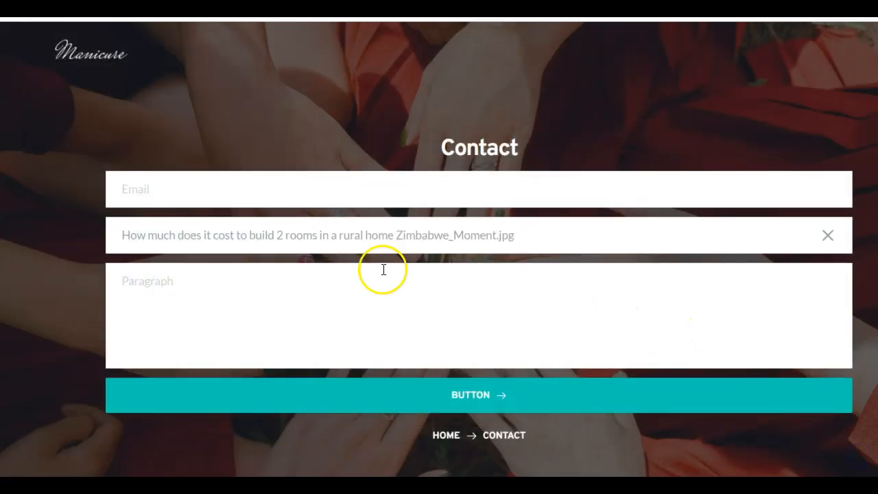